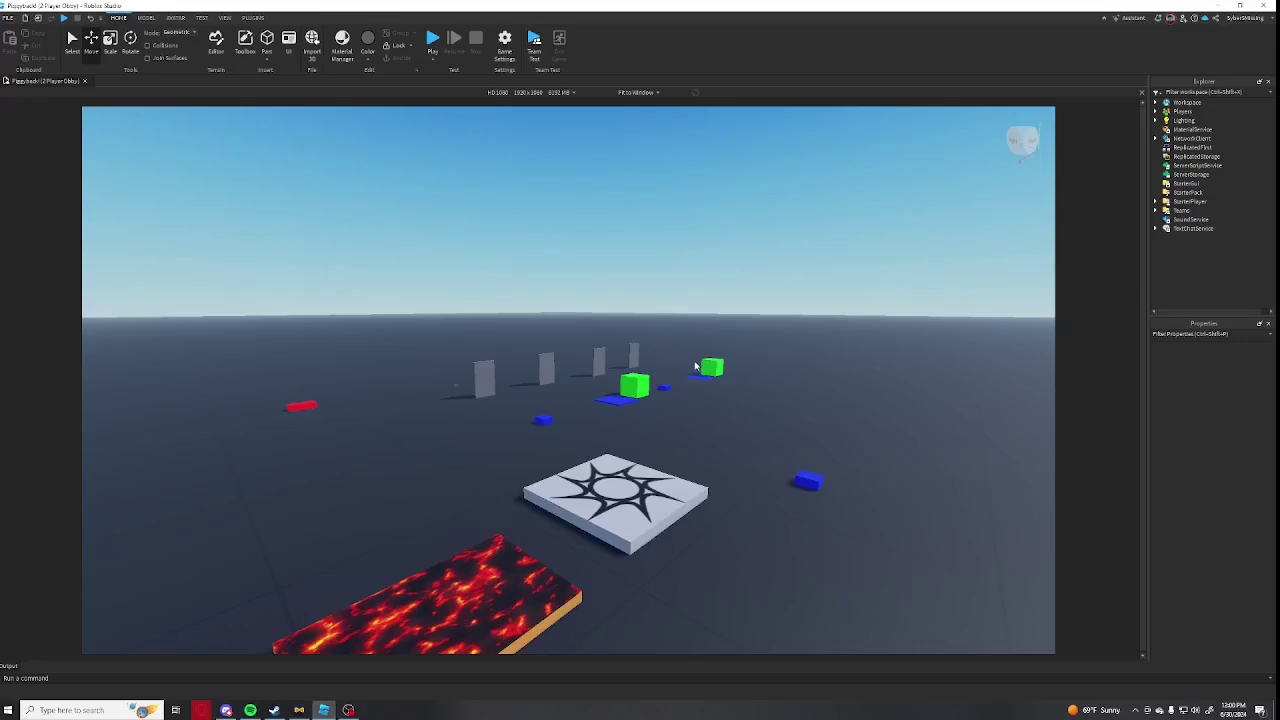
Start a playtest and walk the avatar past the blue buttons and green boxes to look over the doors
{"action": "right_click_drag", "start_coordinate": [697, 366], "coordinate": [703, 363]}
{"action": "key", "text": "w"}
{"action": "key", "text": "s"}
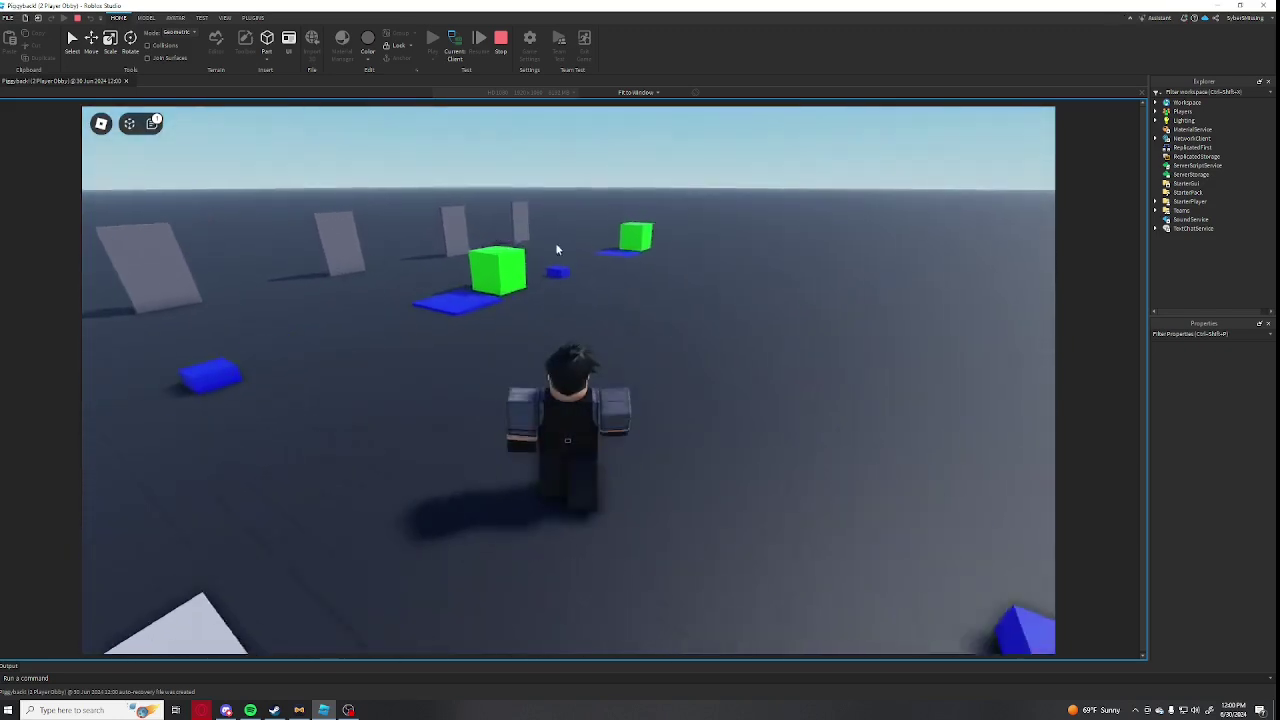
{"action": "key", "text": "d"}
{"action": "right_click_drag", "start_coordinate": [562, 258], "coordinate": [560, 258]}
{"action": "key", "text": "w"}
{"action": "key", "text": "a"}
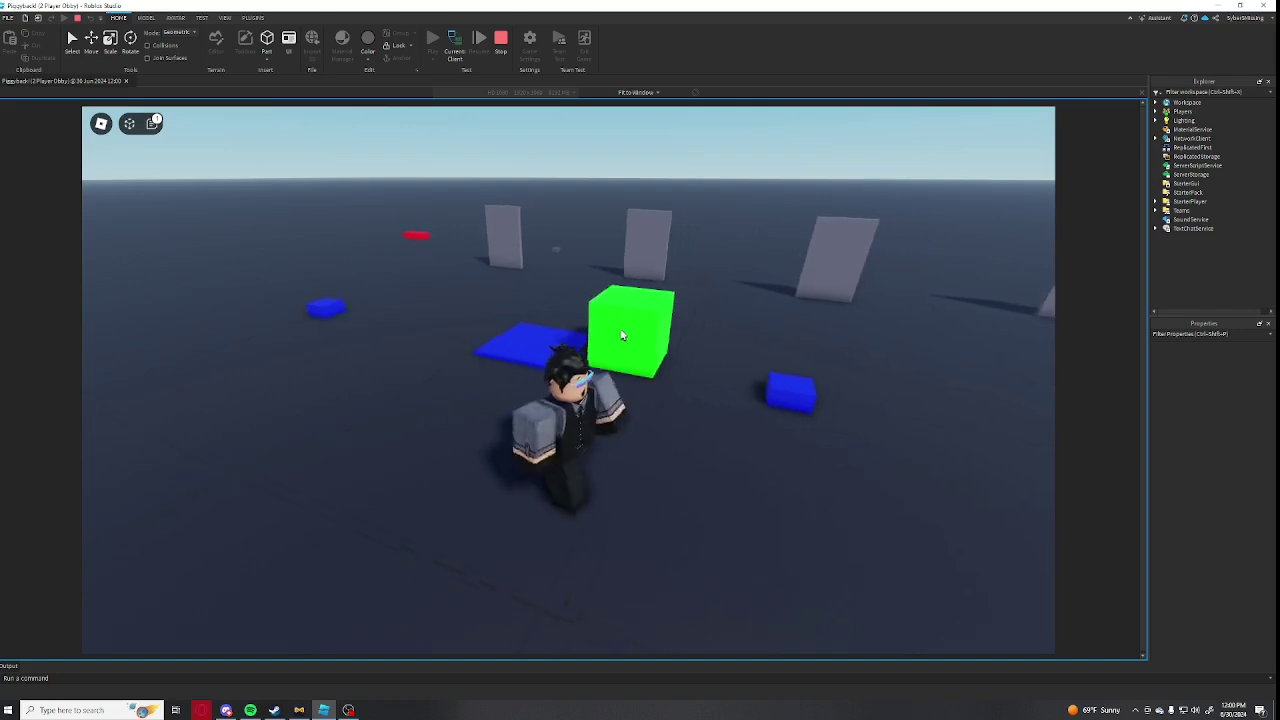
{"action": "key", "text": "d"}
{"action": "key", "text": "d"}
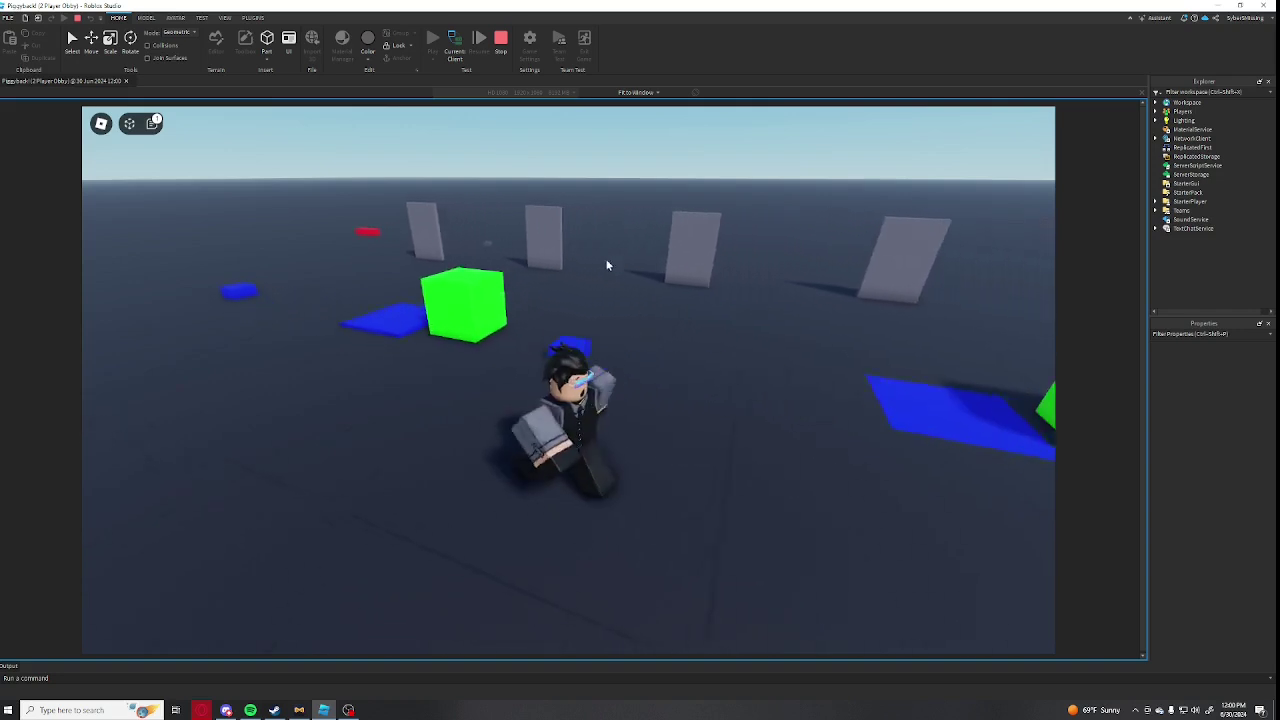
{"action": "right_click_drag", "start_coordinate": [611, 266], "coordinate": [612, 266]}
{"action": "key", "text": "w"}
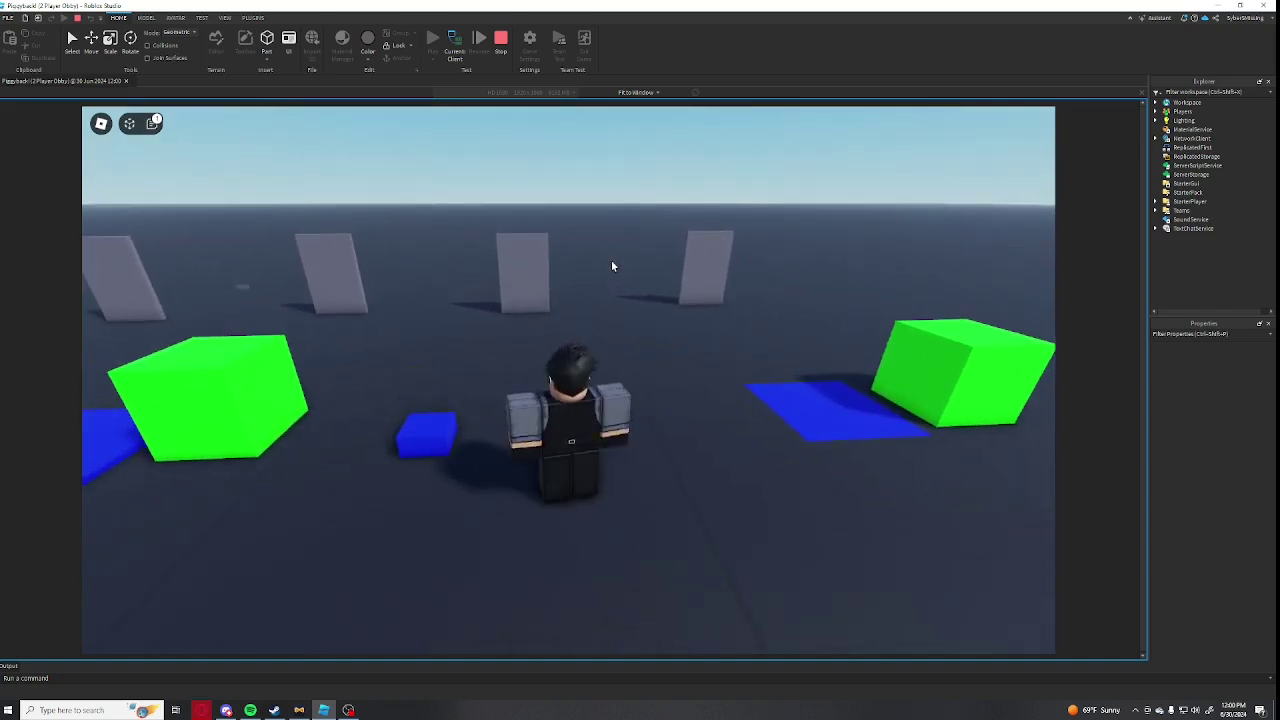
Walk the avatar on and off the small blue button between the two green boxes to test its door
{"action": "key", "text": "w"}
{"action": "key", "text": "a"}
{"action": "key", "text": "d"}
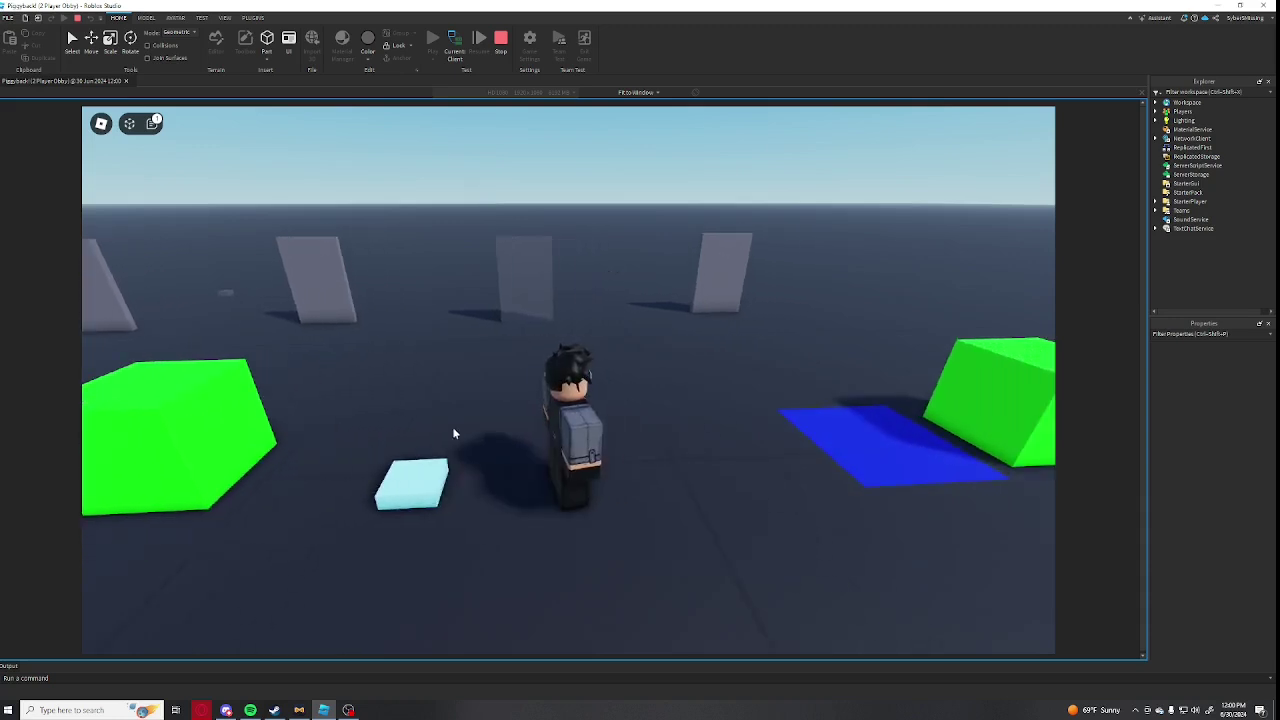
{"action": "key", "text": "a"}
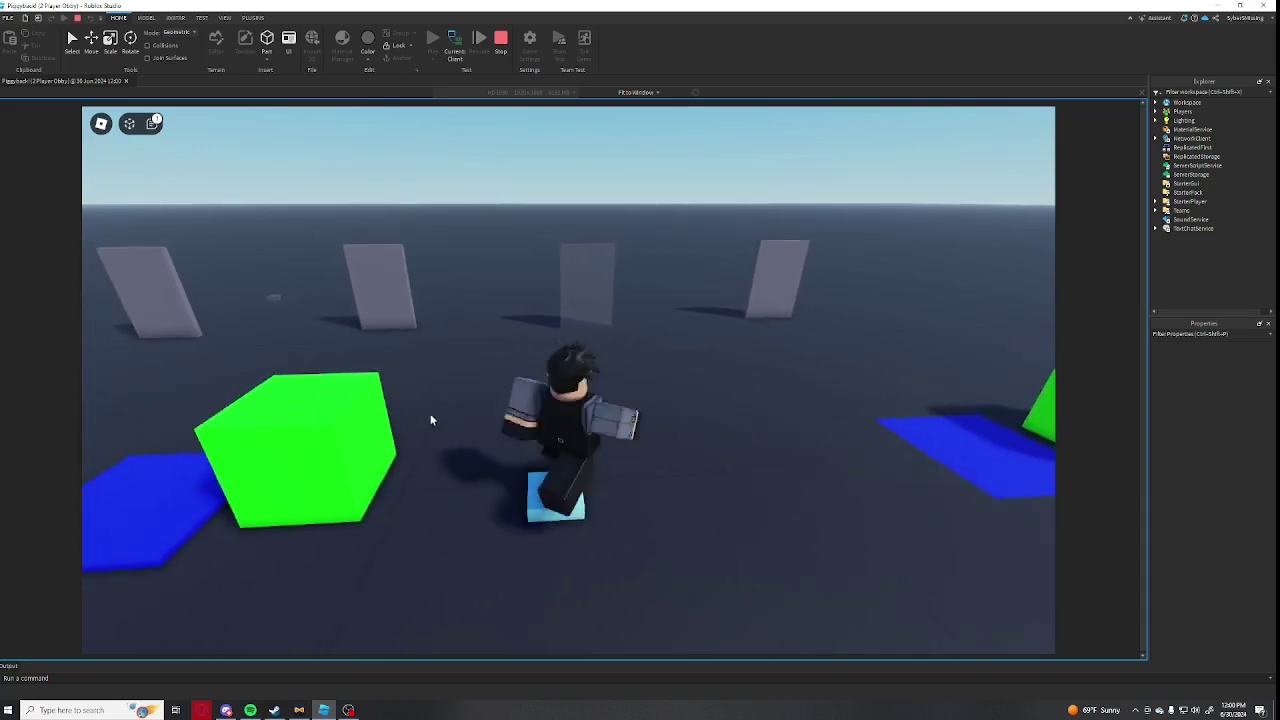
{"action": "key", "text": "d"}
{"action": "key", "text": "w"}
Trigger the timed blue button beyond the first green box and watch its door while walking back between the boxes
{"action": "right_click_drag", "start_coordinate": [528, 351], "coordinate": [528, 351]}
{"action": "key", "text": "a"}
{"action": "key", "text": "d"}
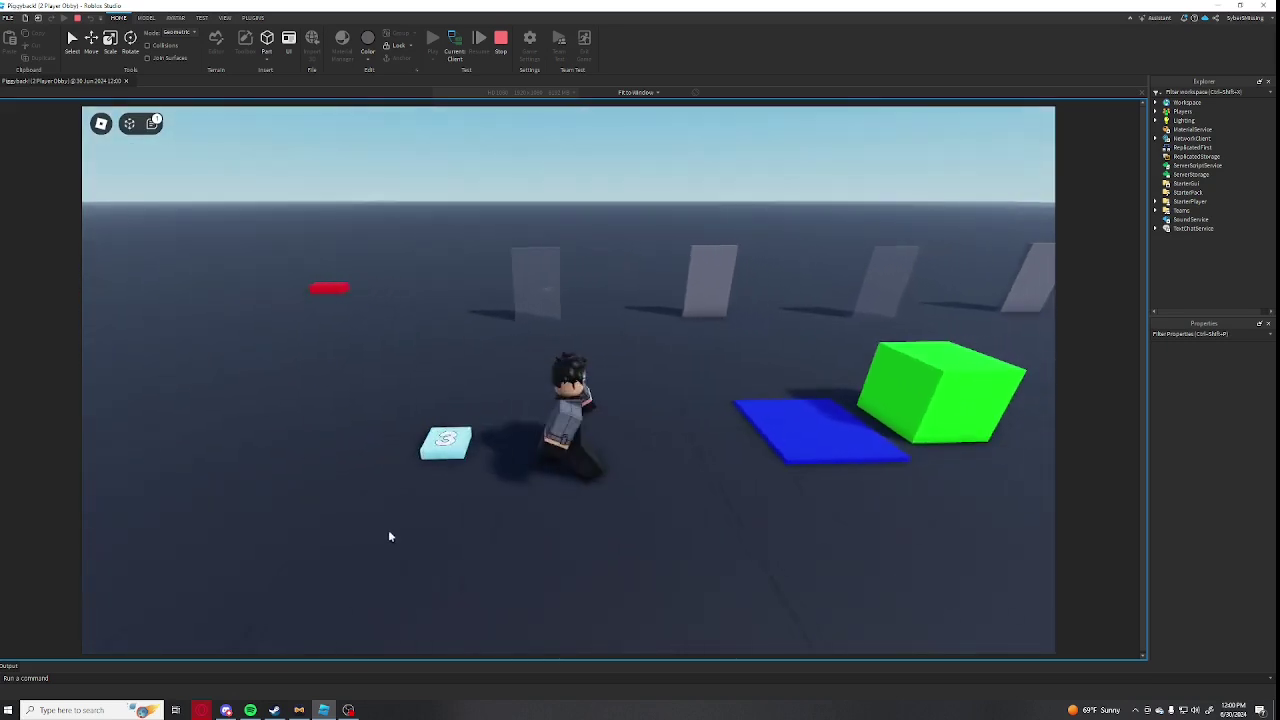
{"action": "key", "text": "w"}
{"action": "key", "text": "d"}
{"action": "scroll", "coordinate": [373, 312], "scroll_direction": "down", "scroll_amount": 2}
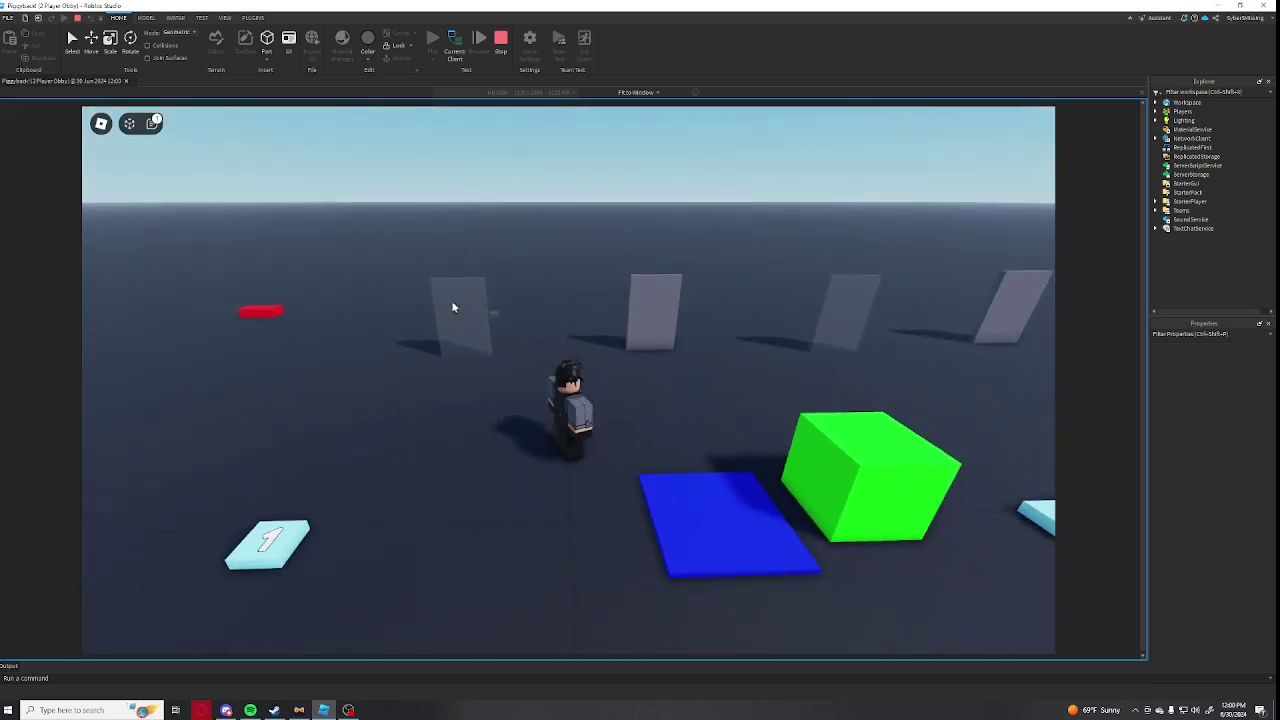
{"action": "key", "text": "w"}
{"action": "key", "text": "d"}
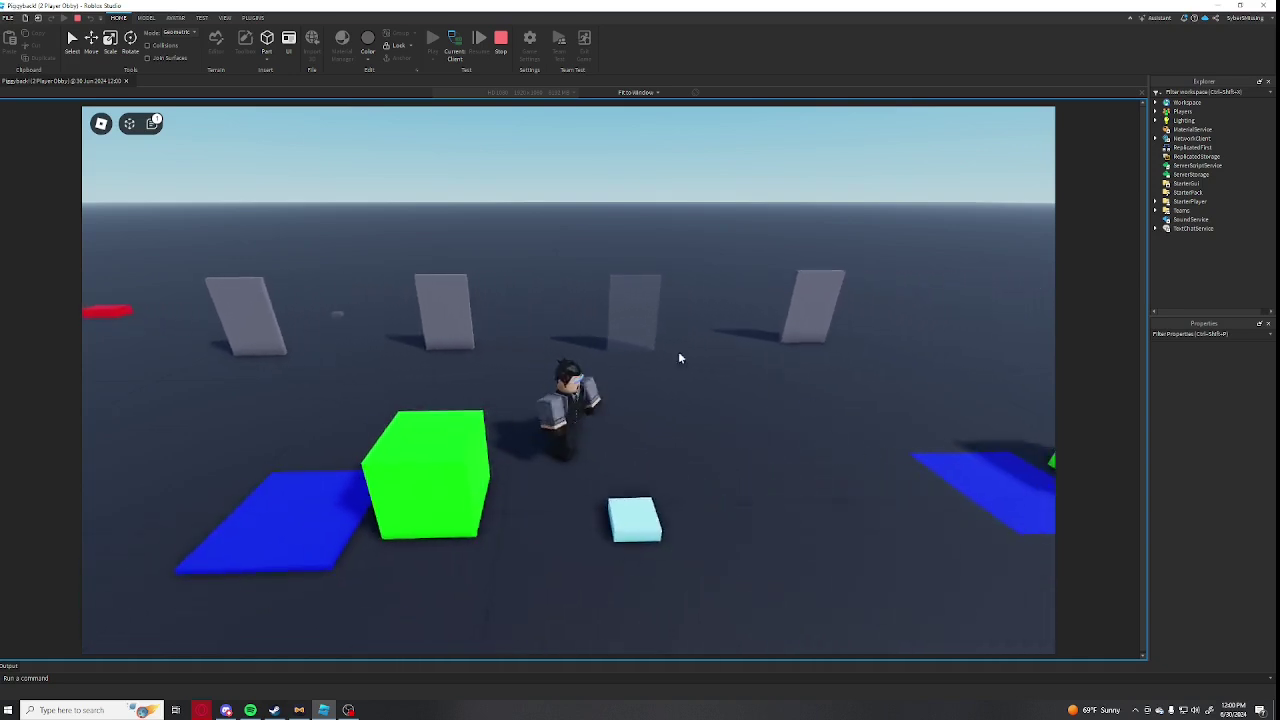
Push the far green box onto its blue pad to test the box-operated door
{"action": "right_click_drag", "start_coordinate": [615, 351], "coordinate": [568, 380]}
{"action": "key", "text": "shift"}
{"action": "key", "text": "w"}
{"action": "key", "text": "d"}
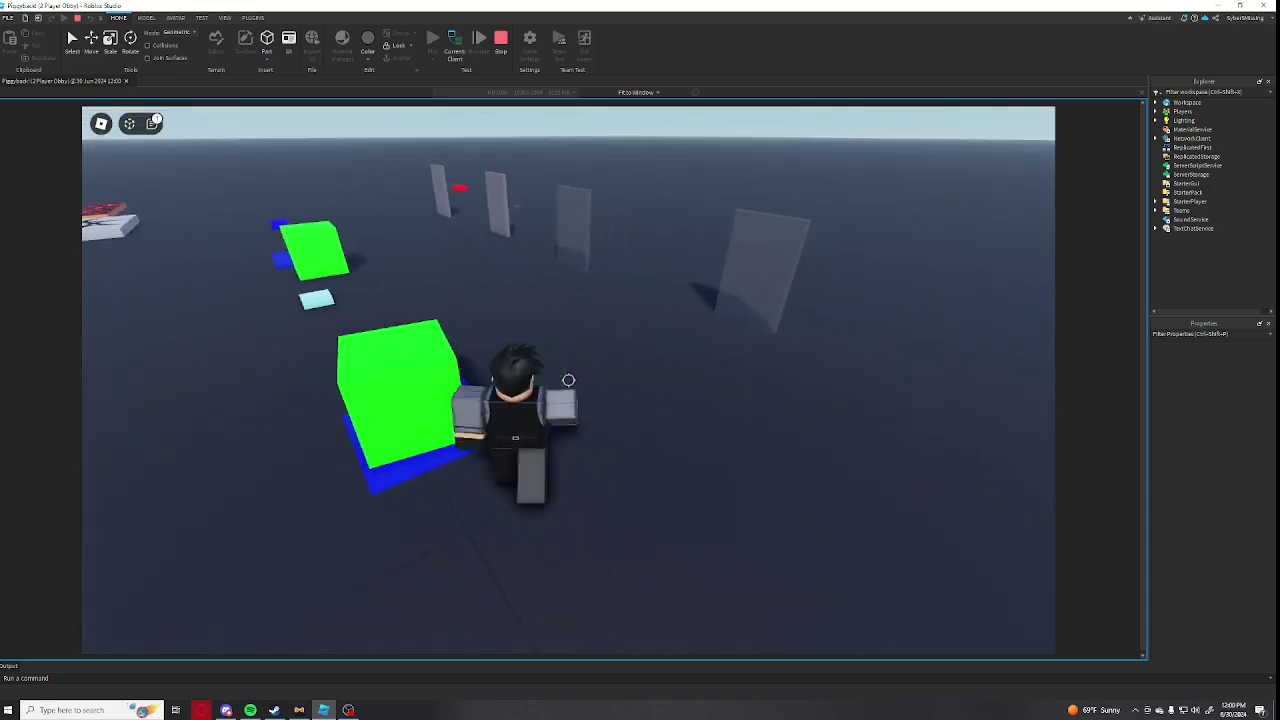
{"action": "key", "text": "d"}
Run the avatar back across the baseplate towards the blue button beside the spawn platform
{"action": "right_click_drag", "start_coordinate": [448, 380], "coordinate": [268, 482]}
{"action": "key", "text": "w"}
{"action": "key", "text": "d"}
{"action": "key", "text": "w"}
{"action": "right_click_drag", "start_coordinate": [531, 273], "coordinate": [514, 270]}
{"action": "key", "text": "w"}
{"action": "key", "text": "d"}
{"action": "key", "text": "a"}
{"action": "key", "text": "w"}
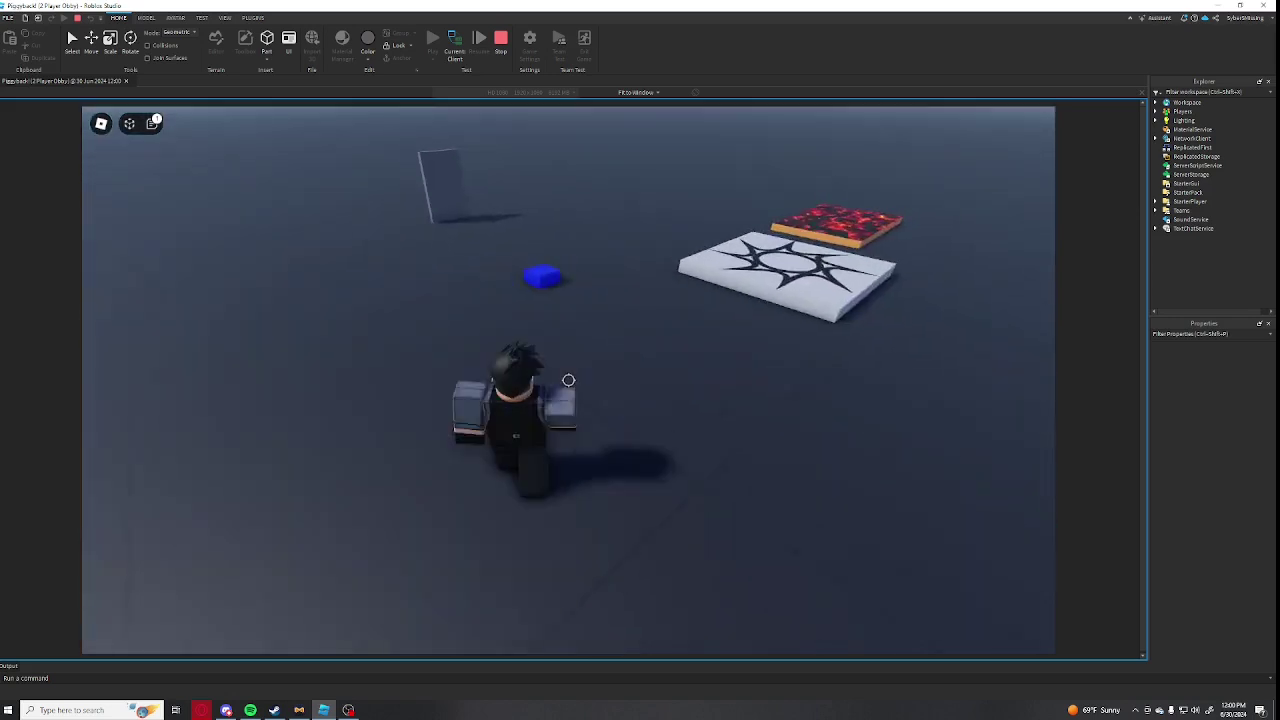
Move the avatar on and off the blue button near the spawn platform to test its door
{"action": "key", "text": "shift"}
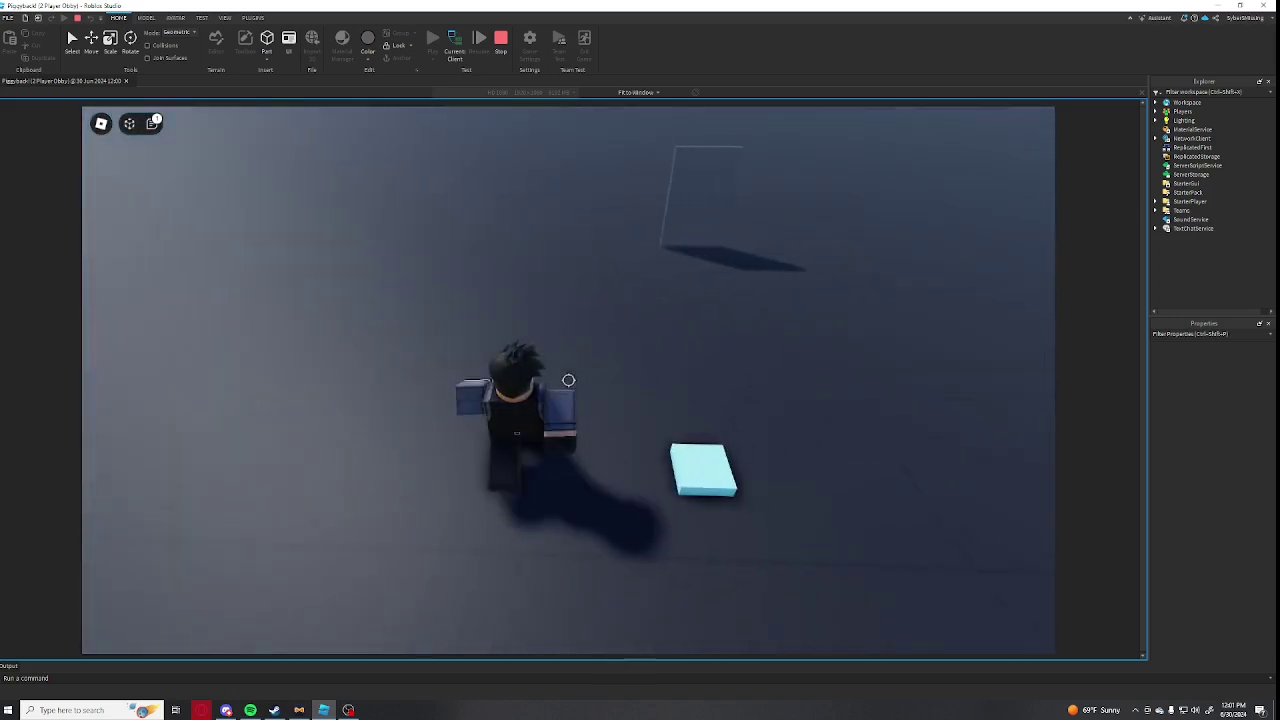
{"action": "key", "text": "d"}
{"action": "key", "text": "a"}
{"action": "key", "text": "d"}
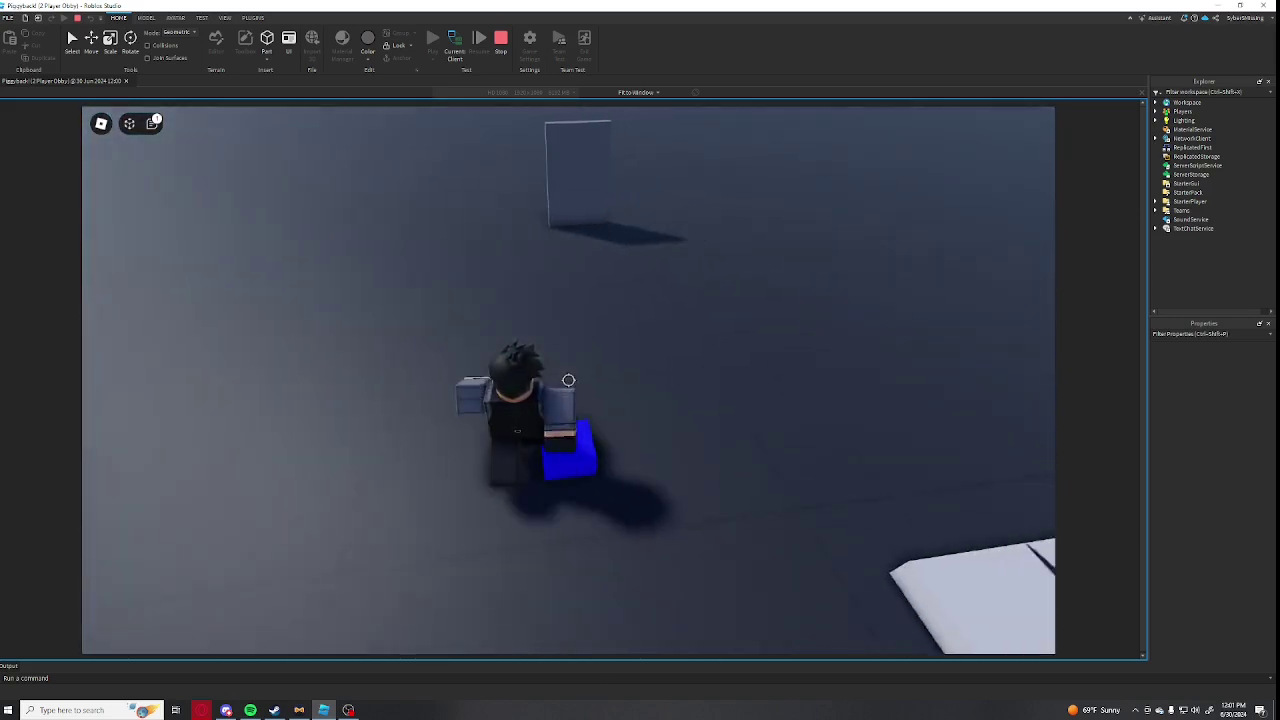
{"action": "key", "text": "a"}
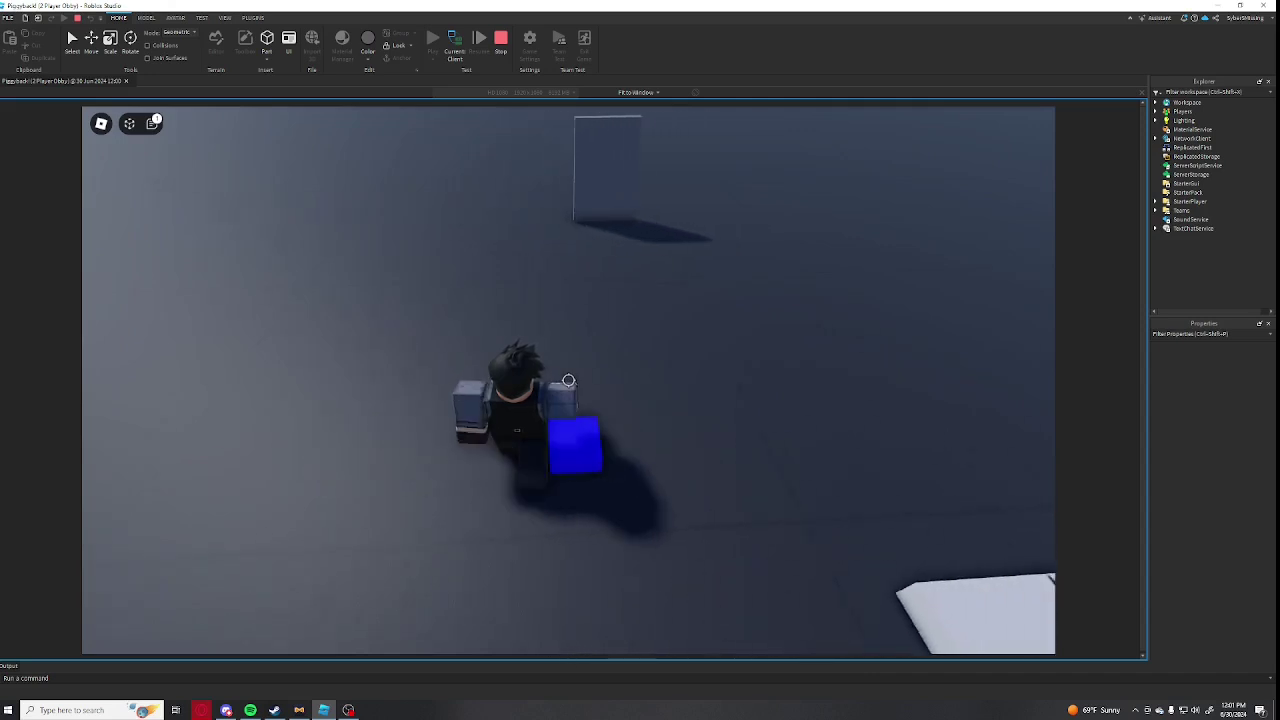
{"action": "key", "text": "shift"}
{"action": "key", "text": "d"}
{"action": "right_click_drag", "start_coordinate": [568, 380], "coordinate": [568, 379]}
{"action": "key", "text": "d"}
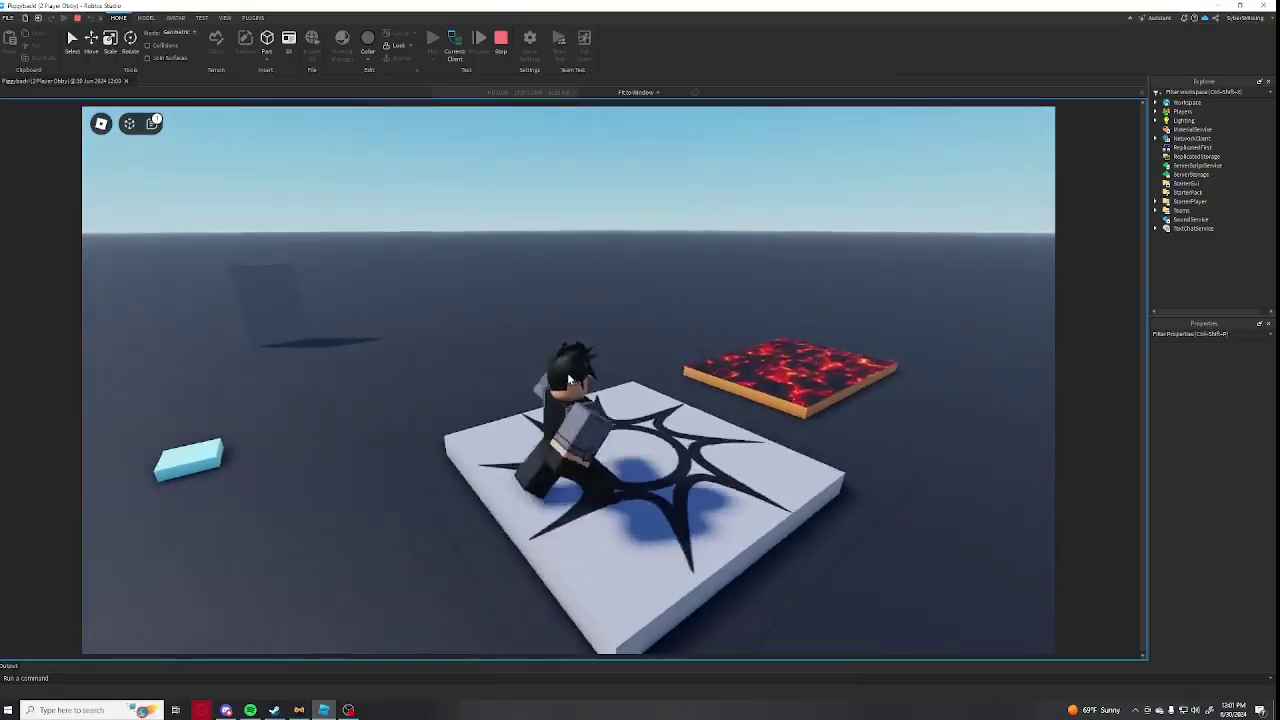
Walk the avatar off the spawn platform beside the lava part and reset the character twice
{"action": "key", "text": "d"}
{"action": "right_click_drag", "start_coordinate": [570, 379], "coordinate": [570, 379]}
{"action": "key", "text": "s"}
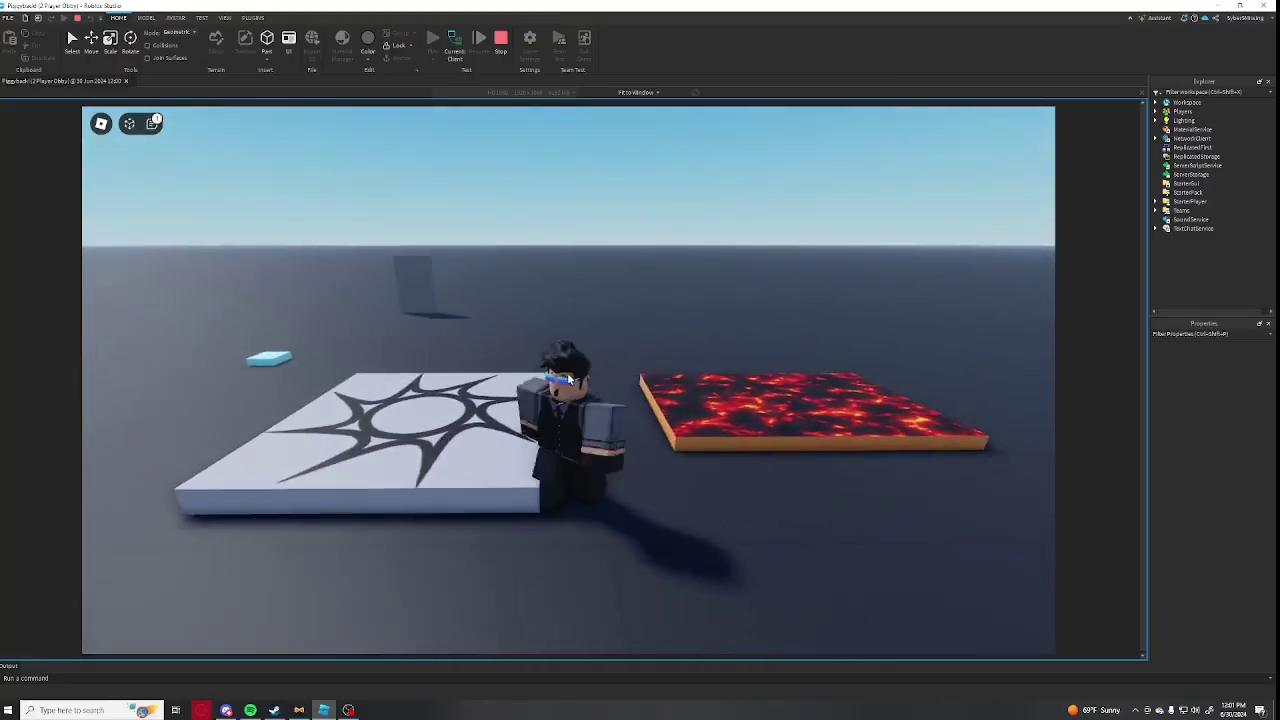
{"action": "key", "text": "Escape"}
{"action": "key", "text": "r"}
{"action": "key", "text": "Return"}
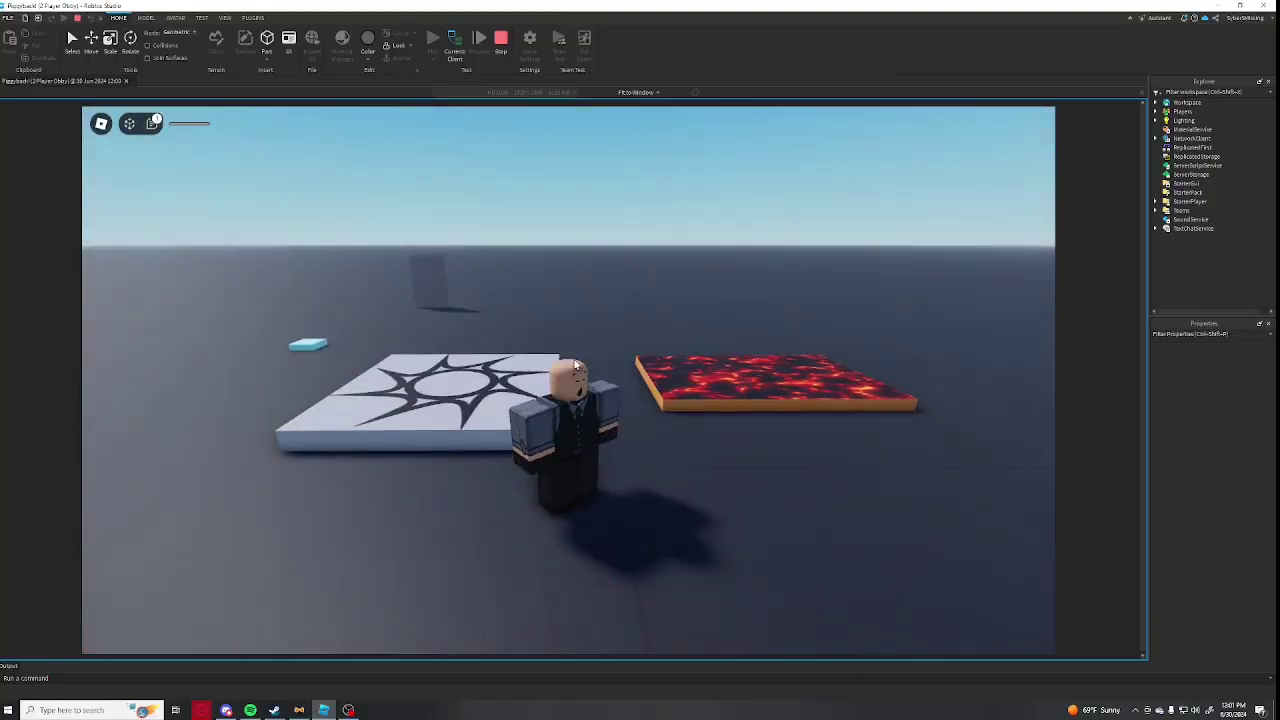
{"action": "key", "text": "shift"}
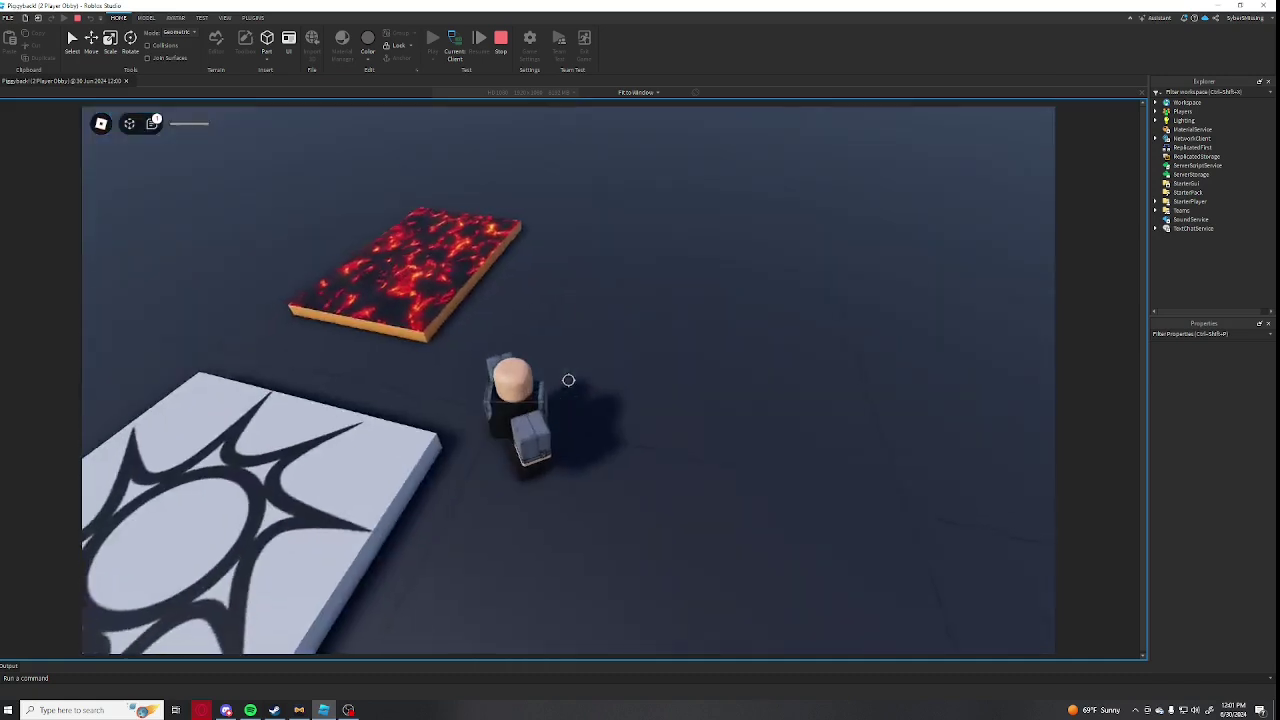
{"action": "key", "text": "shift"}
{"action": "key", "text": "s"}
{"action": "key", "text": "Escape"}
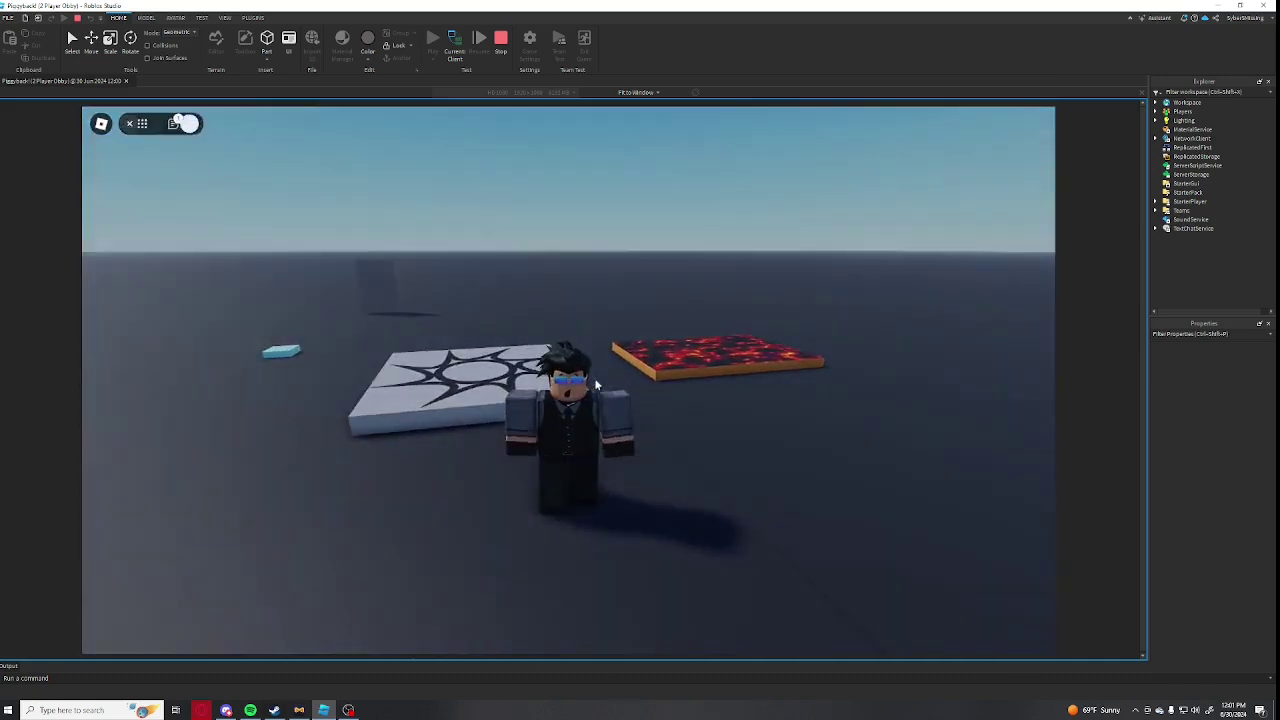
{"action": "key", "text": "r"}
{"action": "key", "text": "Return"}
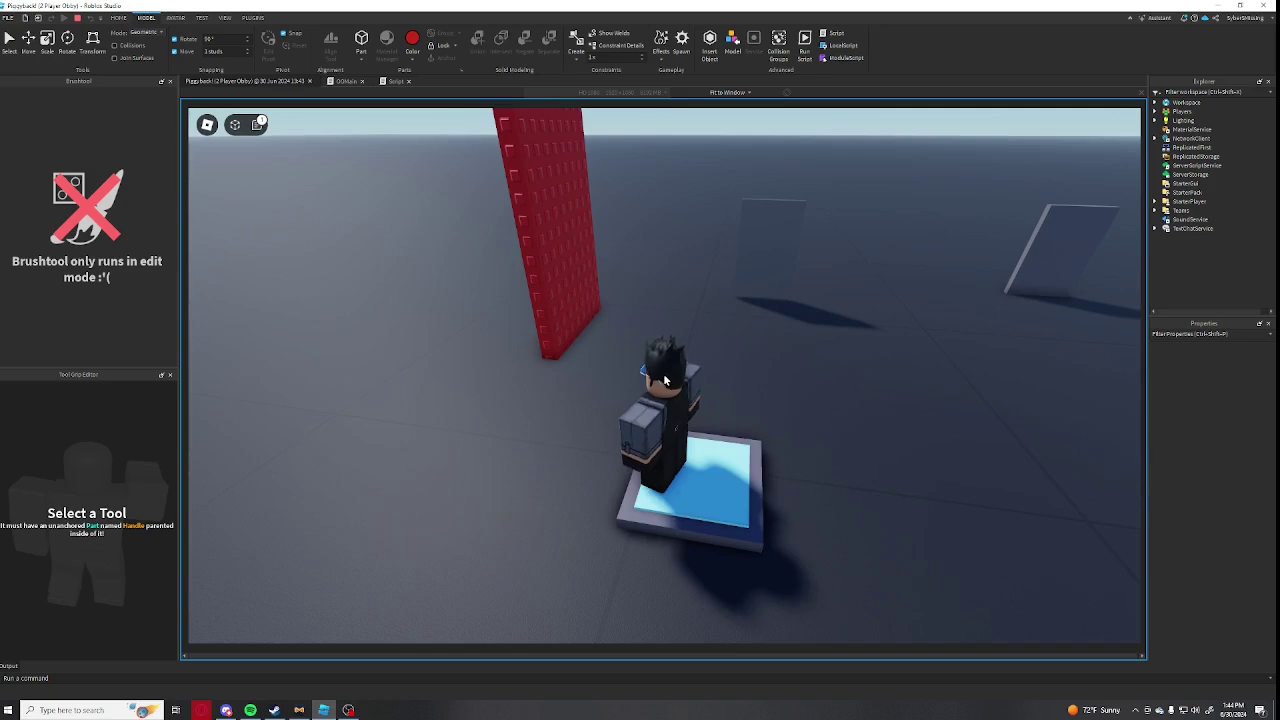
Walk and jump the avatar on and off the framed blue button near the red studded wall to test it
{"action": "right_click_drag", "start_coordinate": [668, 377], "coordinate": [668, 377]}
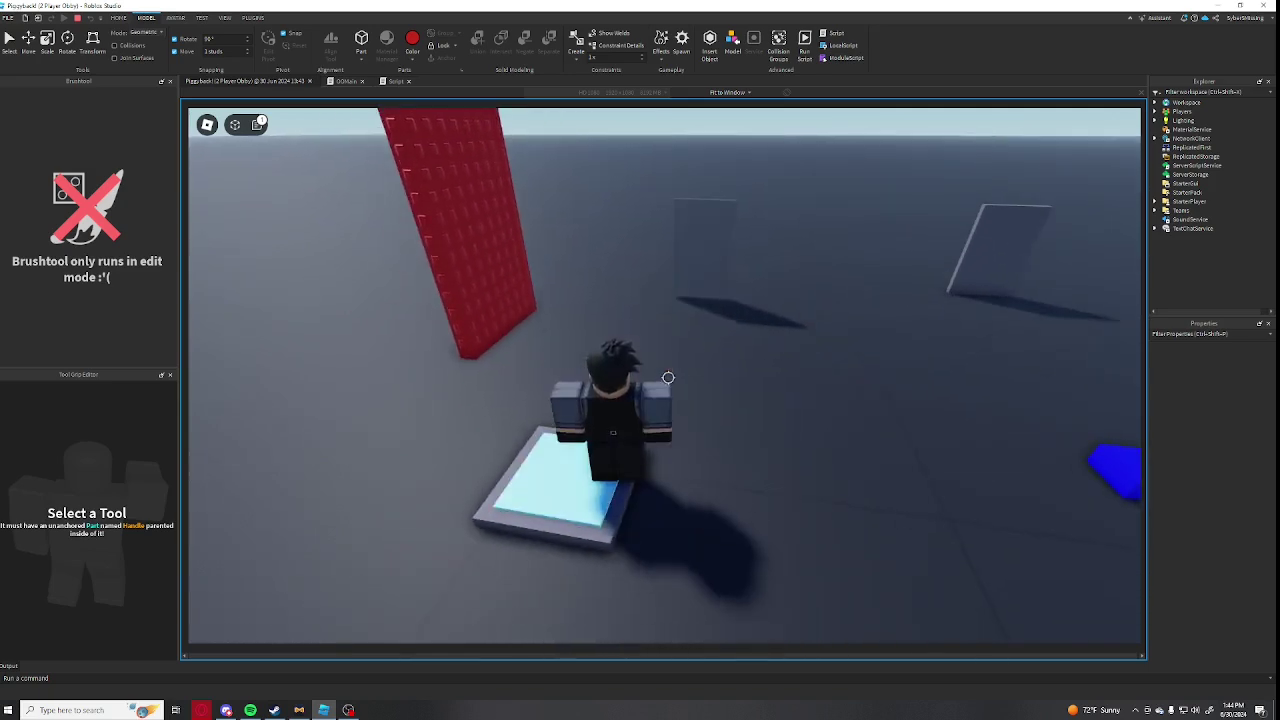
{"action": "key", "text": "d"}
{"action": "key", "text": "a"}
{"action": "key", "text": "space"}
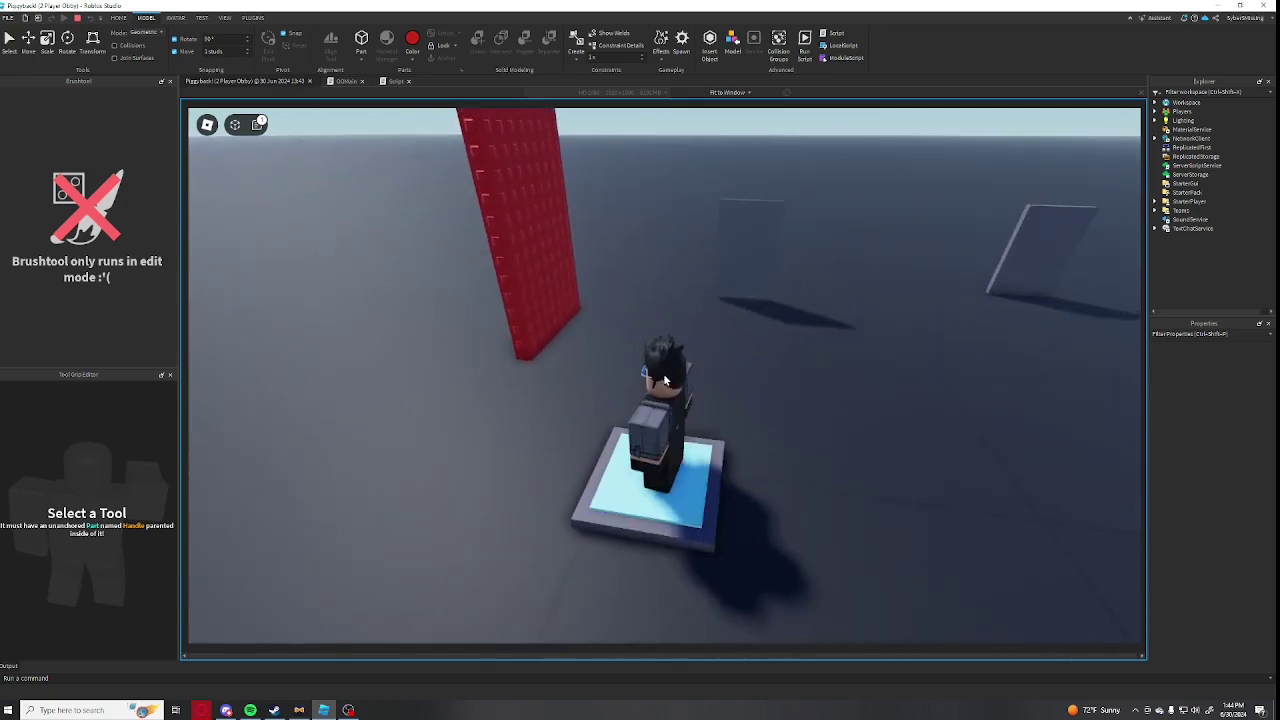
{"action": "key", "text": "space"}
{"action": "key", "text": "d"}
{"action": "key", "text": "a"}
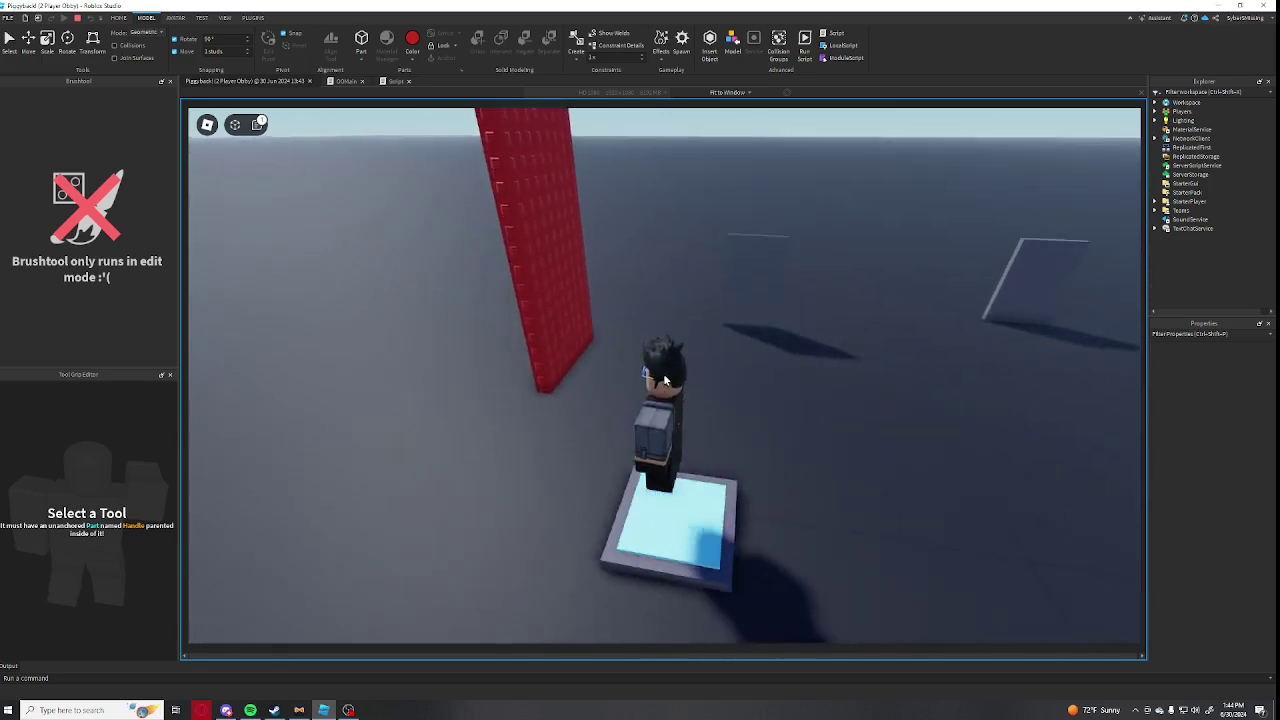
{"action": "key", "text": "w"}
{"action": "key", "text": "space"}
{"action": "key", "text": "a"}
{"action": "key", "text": "d"}
{"action": "key", "text": "s"}
{"action": "key", "text": "w"}
{"action": "right_click_drag", "start_coordinate": [606, 336], "coordinate": [727, 235]}
{"action": "key", "text": "d"}
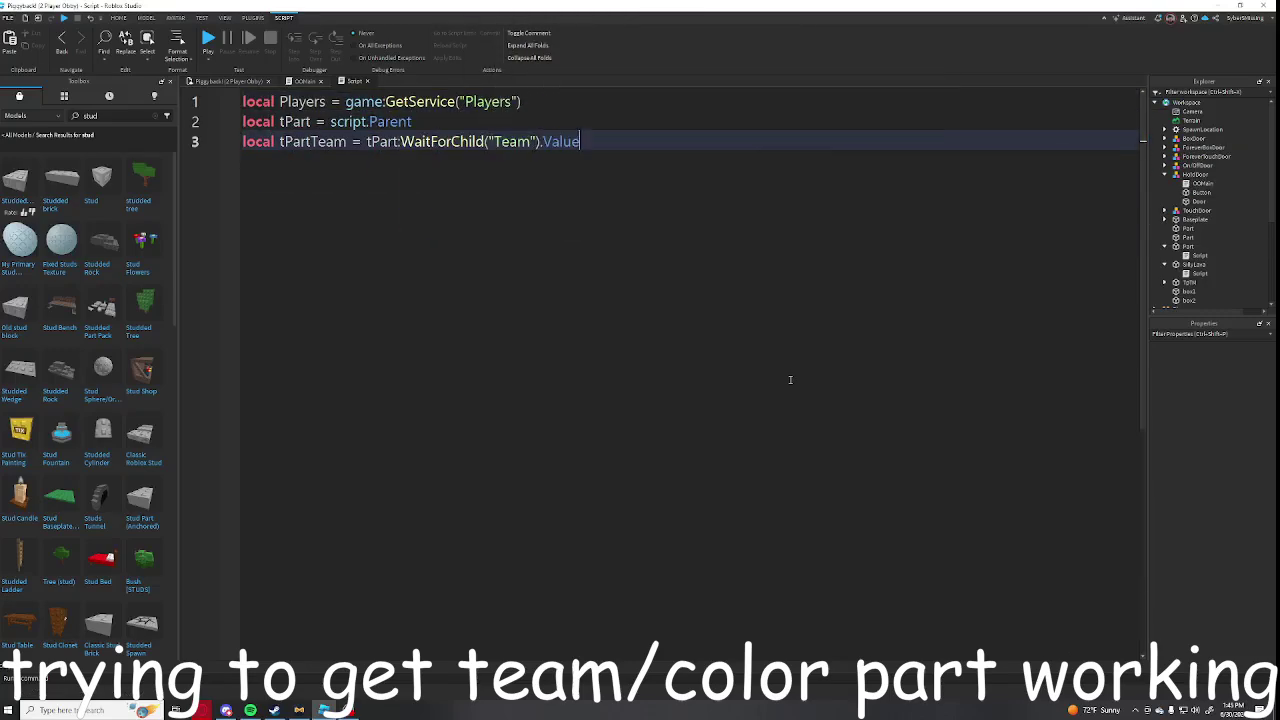
Write TpartTrue (CanCollide true, Transparency 1) and TpartFalse (CanCollide false, Transparency .6) functions for tPart in the script
{"action": "type", "text": "()"}
{"action": "key", "text": "Return"}
{"action": "type", "text": "t"}
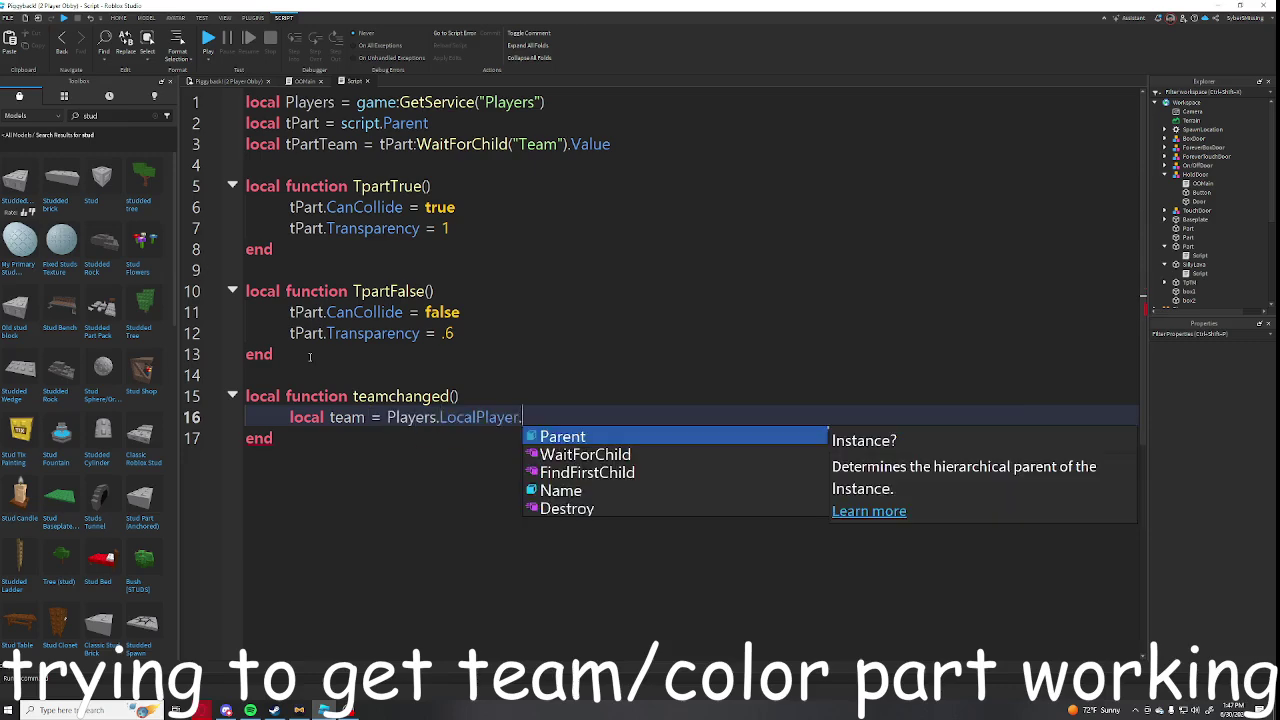
In teamchanged, read Players.LocalPlayer.Team and call TpartFalse() when it equals tPartTeam, otherwise TpartTrue()
{"action": "type", "text": "Team"}
{"action": "key", "text": "Return"}
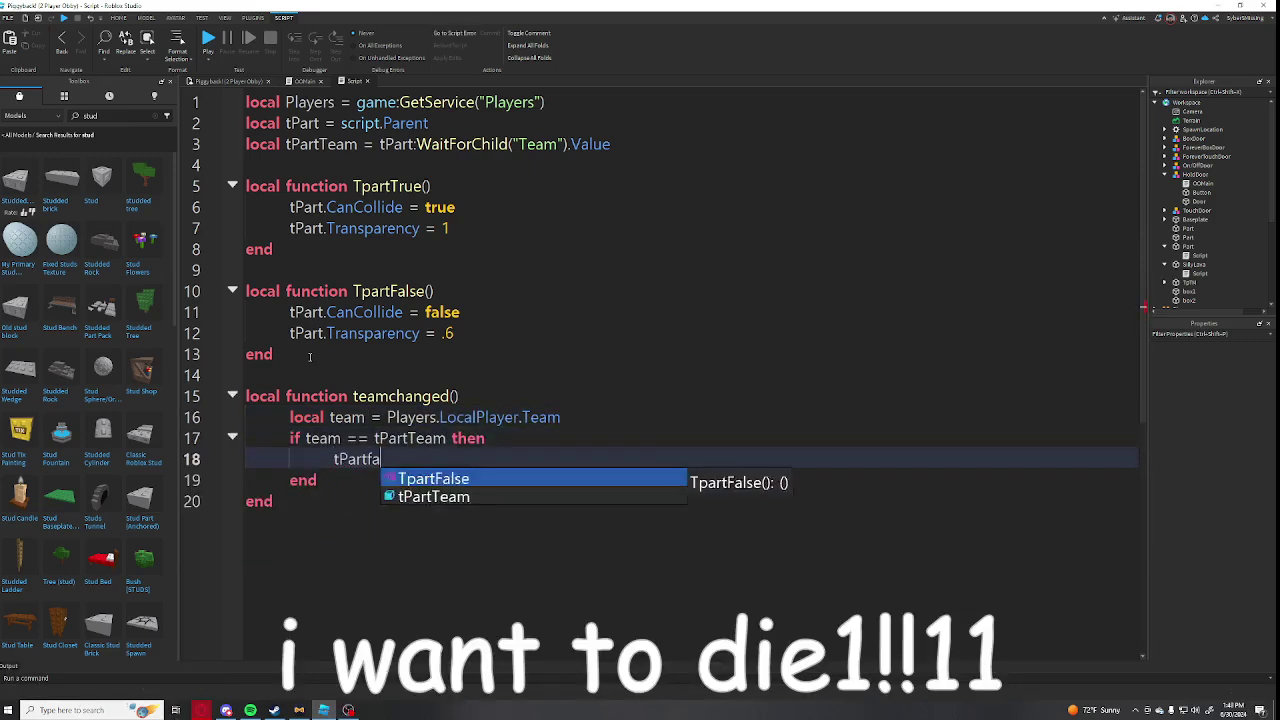
{"action": "type", "text": "lse()"}
{"action": "key", "text": "Return"}
{"action": "type", "text": "else"}
{"action": "key", "text": "Return"}
{"action": "type", "text": "TpartTrue()"}
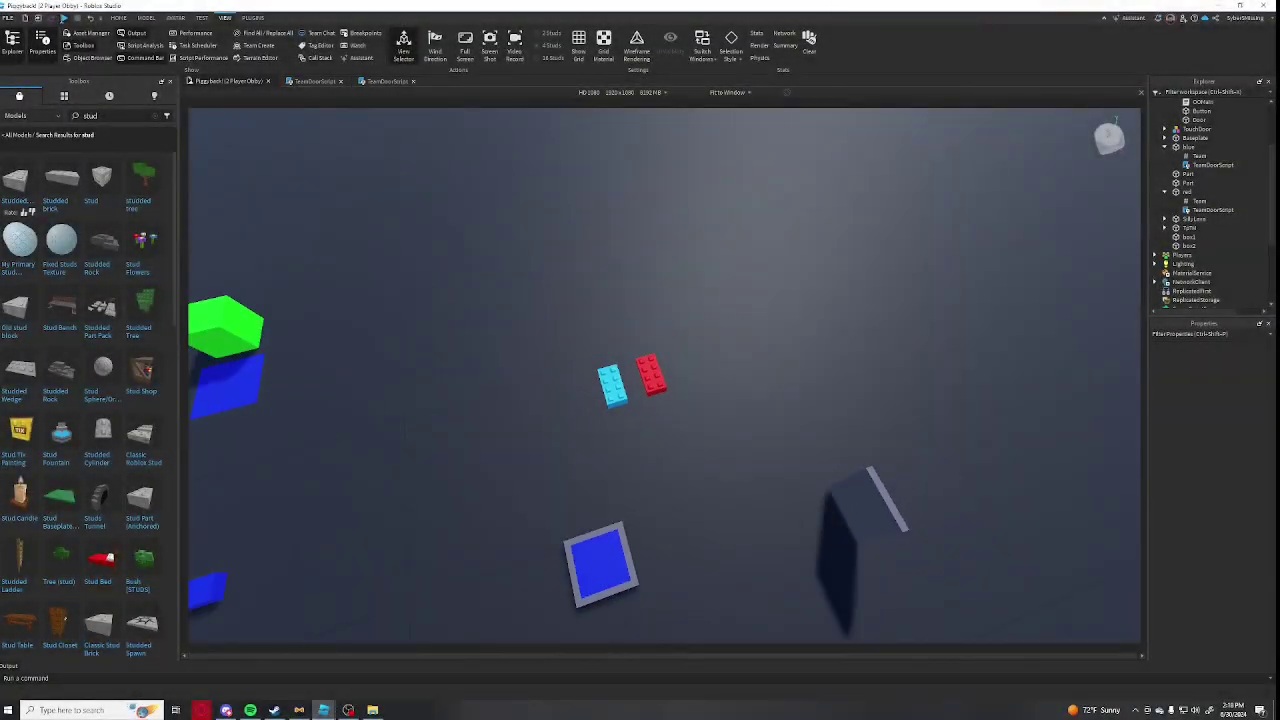
Start a playtest and walk the avatar from the spawn platform to the red and blue team bricks
{"action": "left_click", "coordinate": [64, 18]}
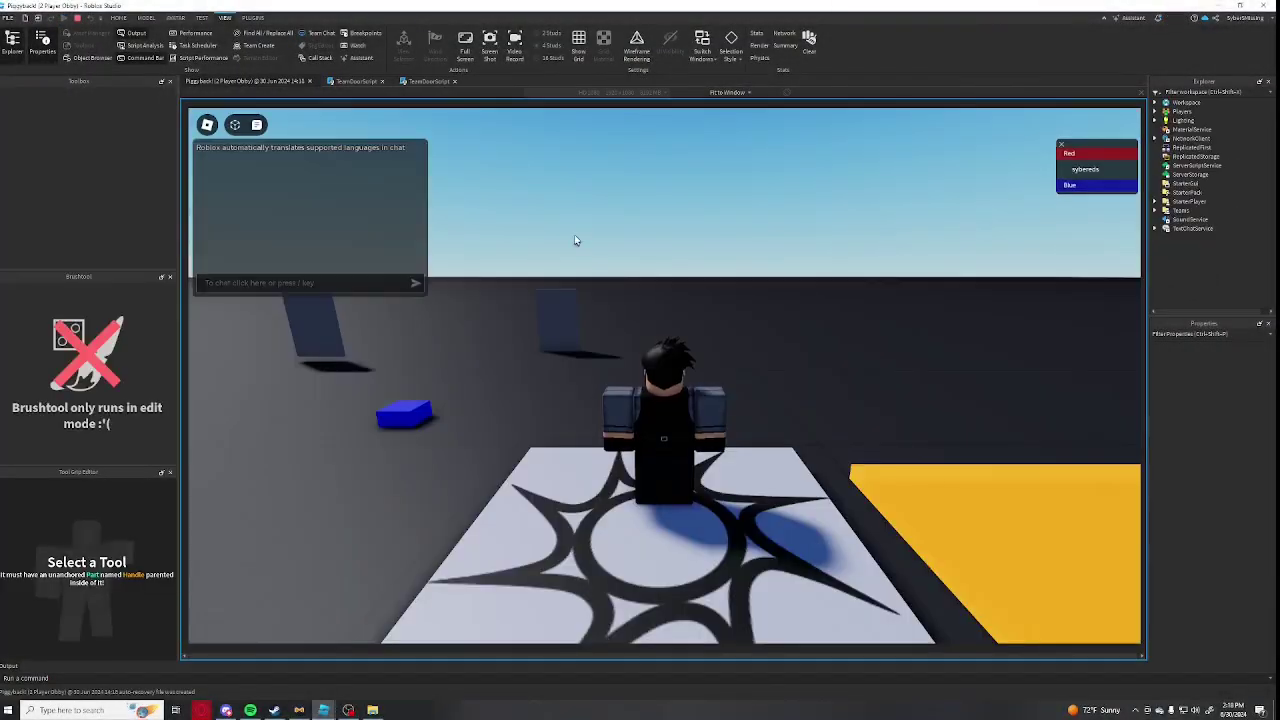
{"action": "key", "text": "w"}
{"action": "right_click_drag", "start_coordinate": [576, 244], "coordinate": [649, 239]}
{"action": "key", "text": "a"}
{"action": "key", "text": "s"}
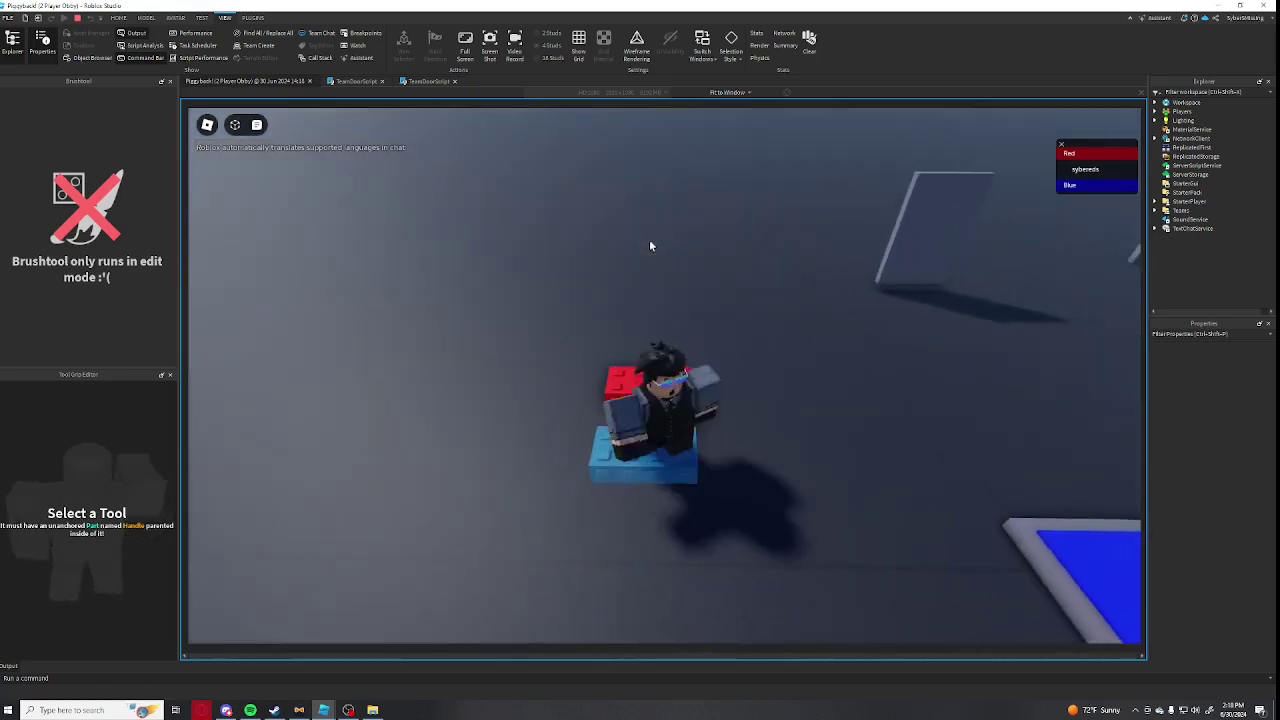
Move the avatar back and forth over both team bricks to test their collision for the Red team
{"action": "key", "text": "w"}
{"action": "key", "text": "d"}
{"action": "key", "text": "a"}
{"action": "key", "text": "w"}
{"action": "key", "text": "s"}
{"action": "right_click_drag", "start_coordinate": [650, 241], "coordinate": [651, 243]}
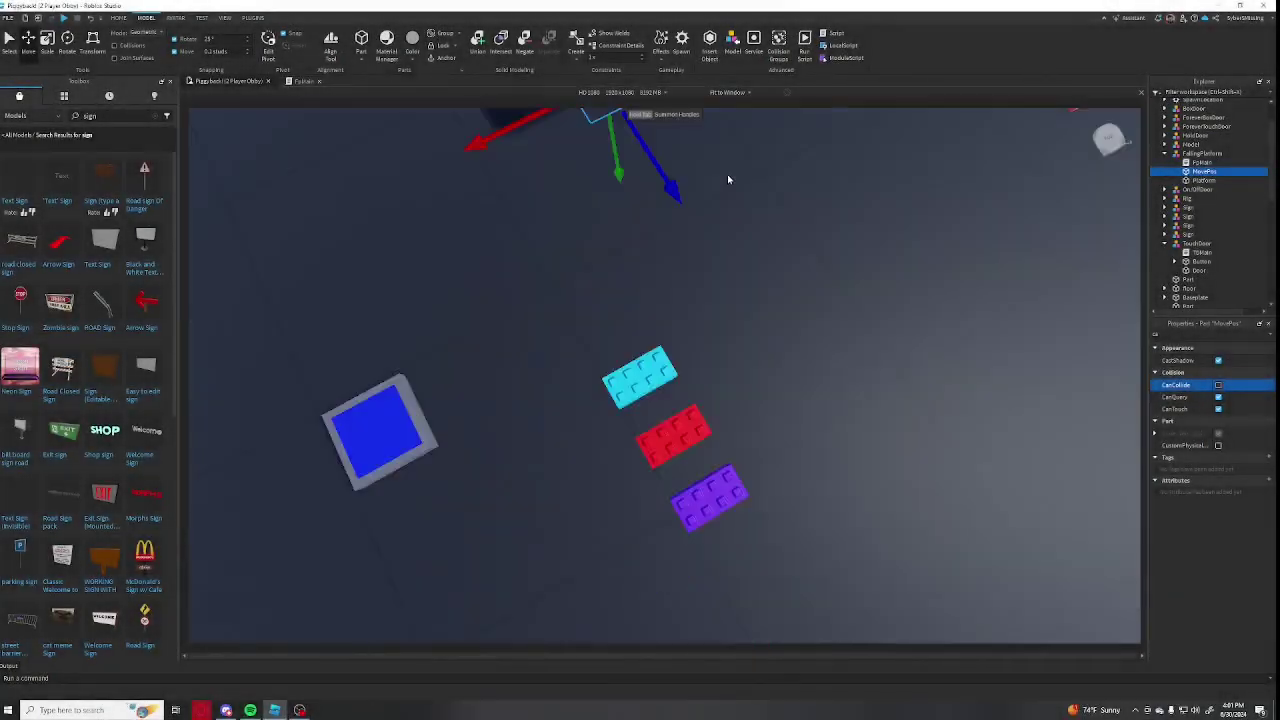
Examine the team bricks, falling platform, buttons and doors around the baseplate in the editor
{"action": "scroll", "coordinate": [727, 174], "scroll_direction": "down", "scroll_amount": 3}
{"action": "right_click_drag", "start_coordinate": [727, 173], "coordinate": [857, 441]}
{"action": "key", "text": "s"}
{"action": "key", "text": "a"}
{"action": "key", "text": "s"}
{"action": "key", "text": "w"}
{"action": "key", "text": "w"}
{"action": "key", "text": "s"}
{"action": "right_click_drag", "start_coordinate": [841, 374], "coordinate": [846, 260]}
{"action": "key", "text": "w"}
{"action": "key", "text": "w"}
{"action": "key", "text": "s"}
{"action": "key", "text": "w"}
{"action": "scroll", "coordinate": [845, 260], "scroll_direction": "down", "scroll_amount": 5}
{"action": "scroll", "coordinate": [844, 294], "scroll_direction": "up", "scroll_amount": 4}
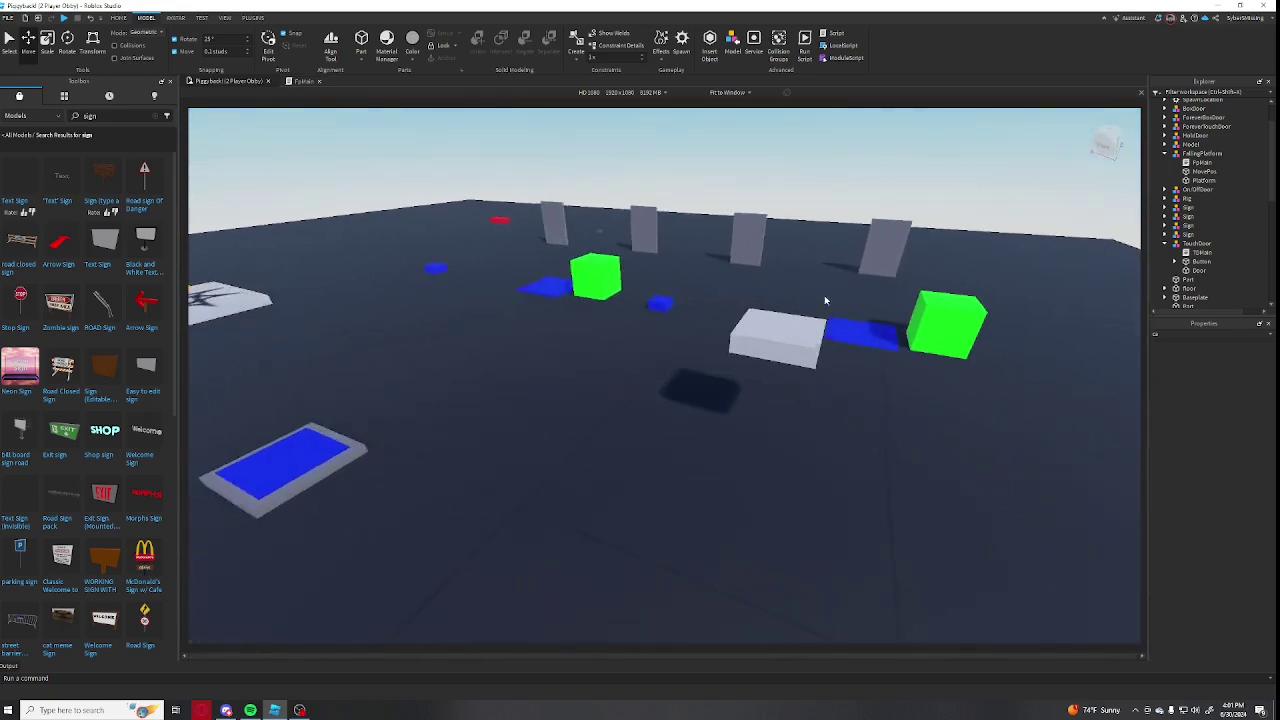
Inspect the FallingPlatform model on the baseplate and open its FpMain script
{"action": "key", "text": "w"}
{"action": "right_click_drag", "start_coordinate": [853, 384], "coordinate": [853, 384]}
{"action": "key", "text": "s"}
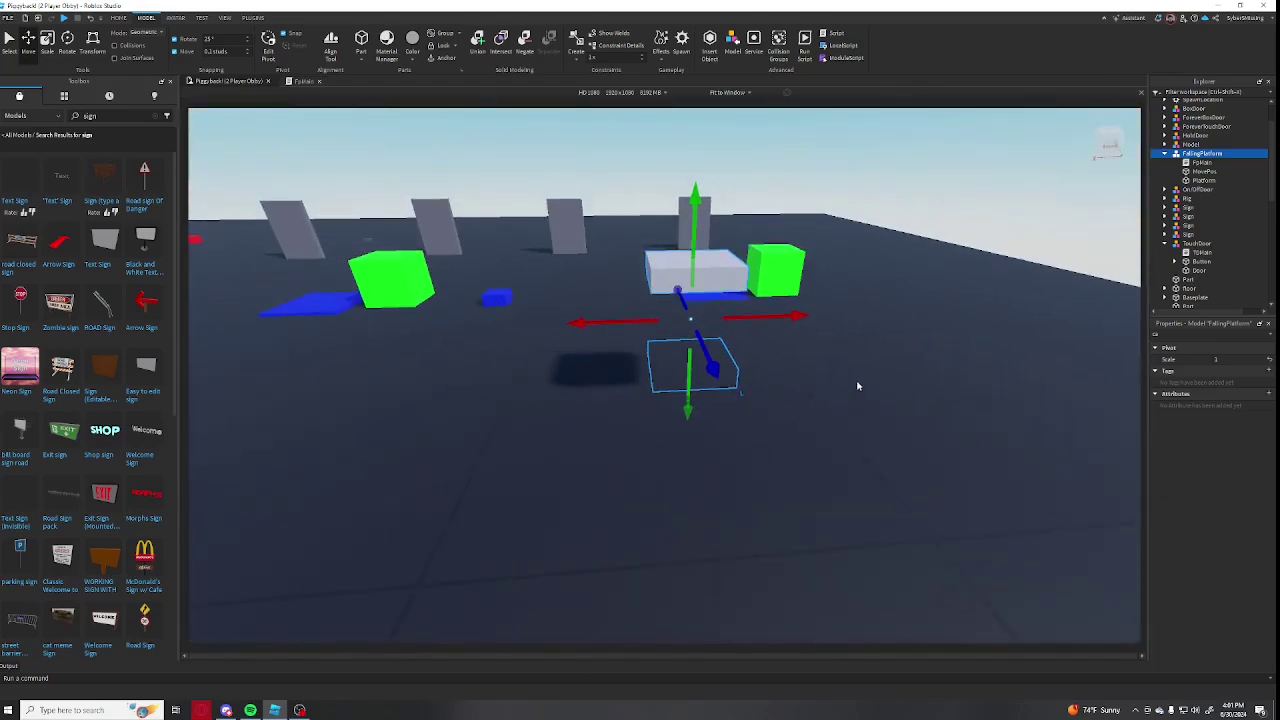
{"action": "double_click", "coordinate": [1200, 162]}
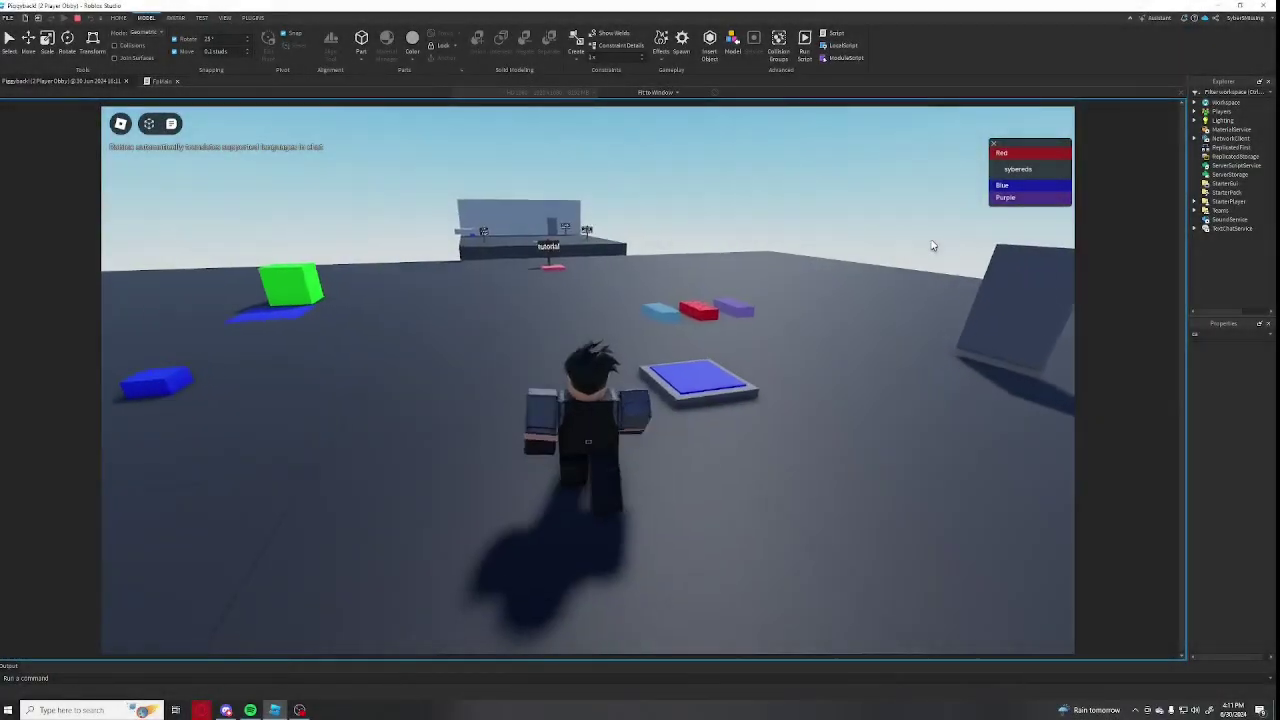
Run and jump the avatar past the framed blue button towards the tutorial area in the playtest
{"action": "key", "text": "w"}
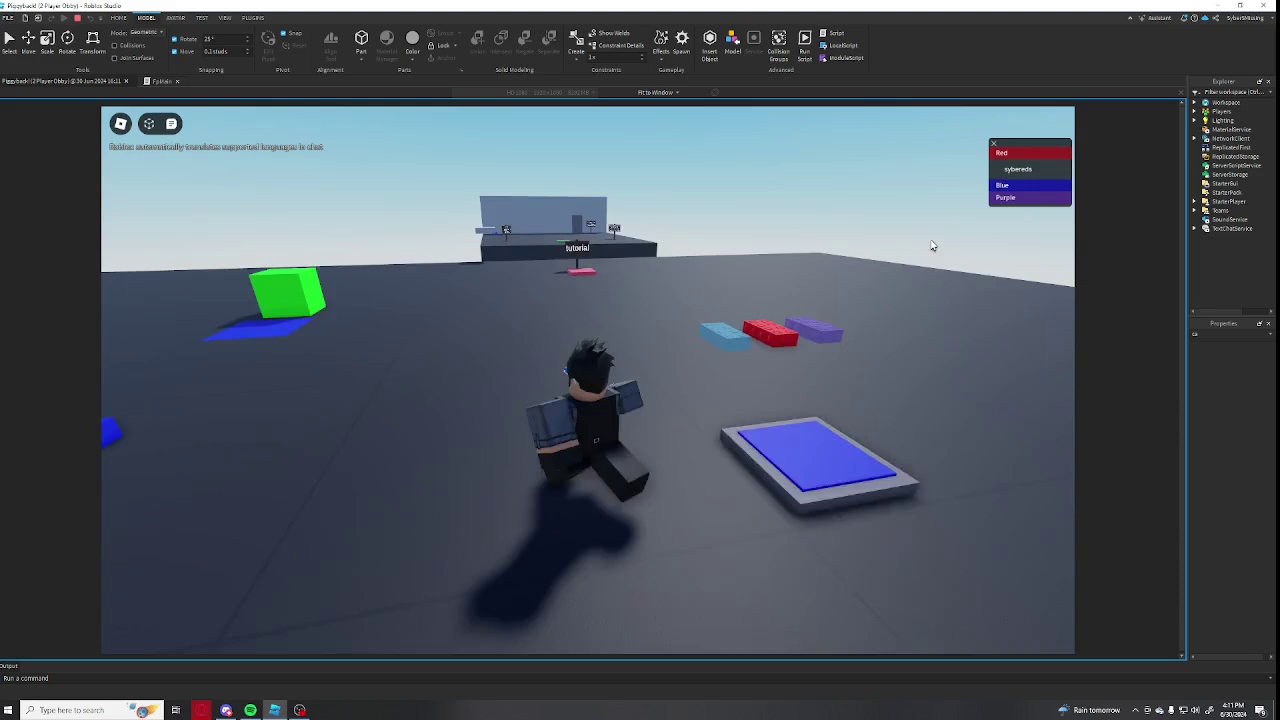
{"action": "right_click_drag", "start_coordinate": [743, 226], "coordinate": [743, 221]}
{"action": "key", "text": "w"}
{"action": "key", "text": "w"}
{"action": "key", "text": "space"}
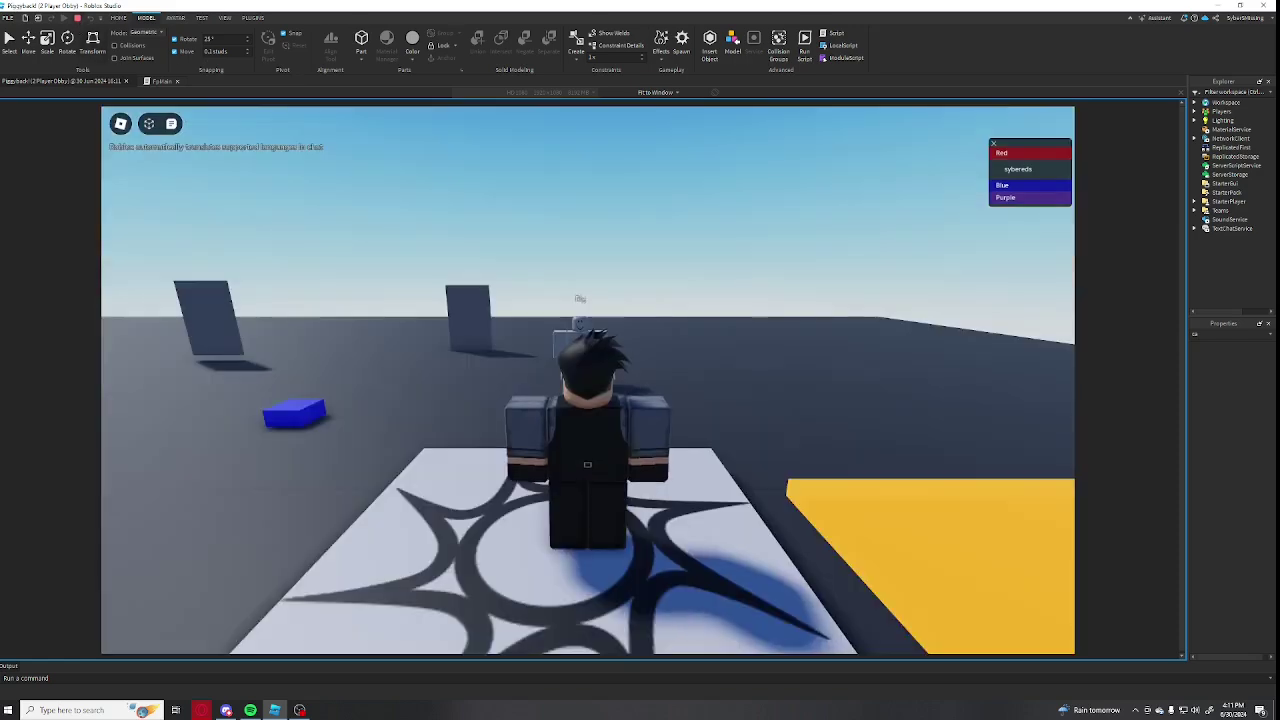
Run the avatar off the spawn pad and across the baseplate in the playtest
{"action": "right_click_drag", "start_coordinate": [562, 281], "coordinate": [565, 283]}
{"action": "key", "text": "w"}
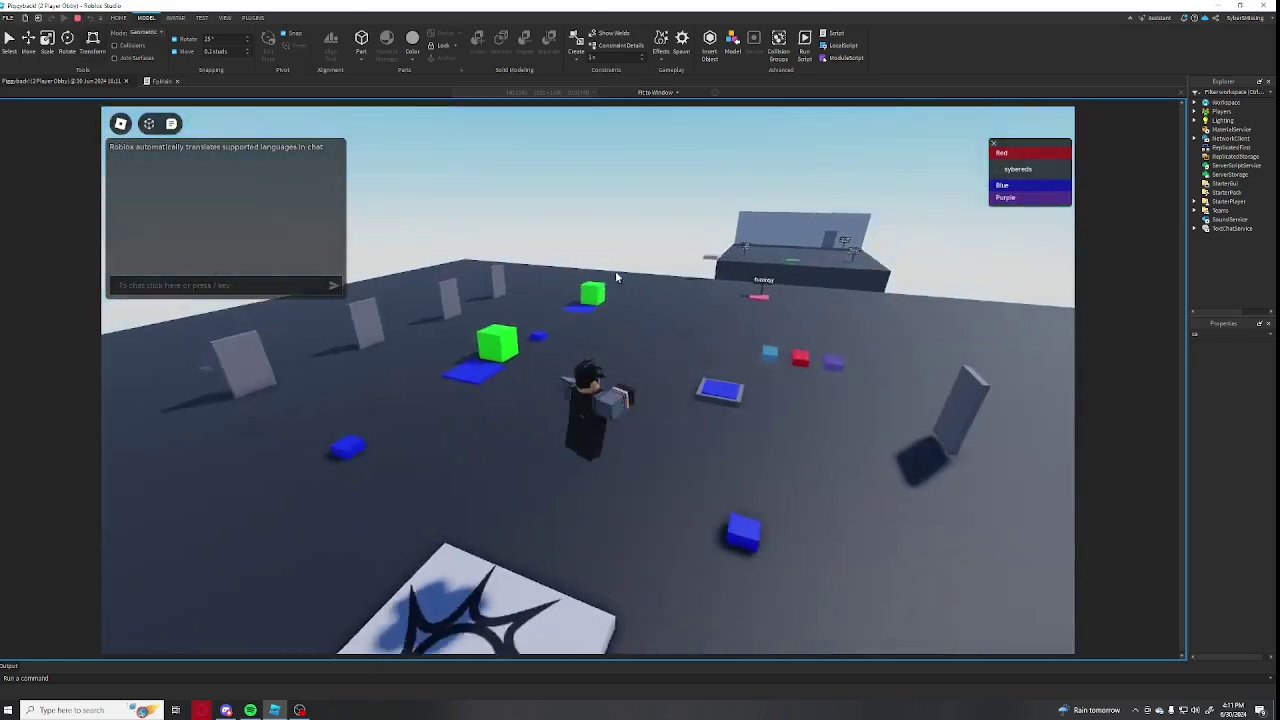
{"action": "key", "text": "w"}
{"action": "key", "text": "w"}
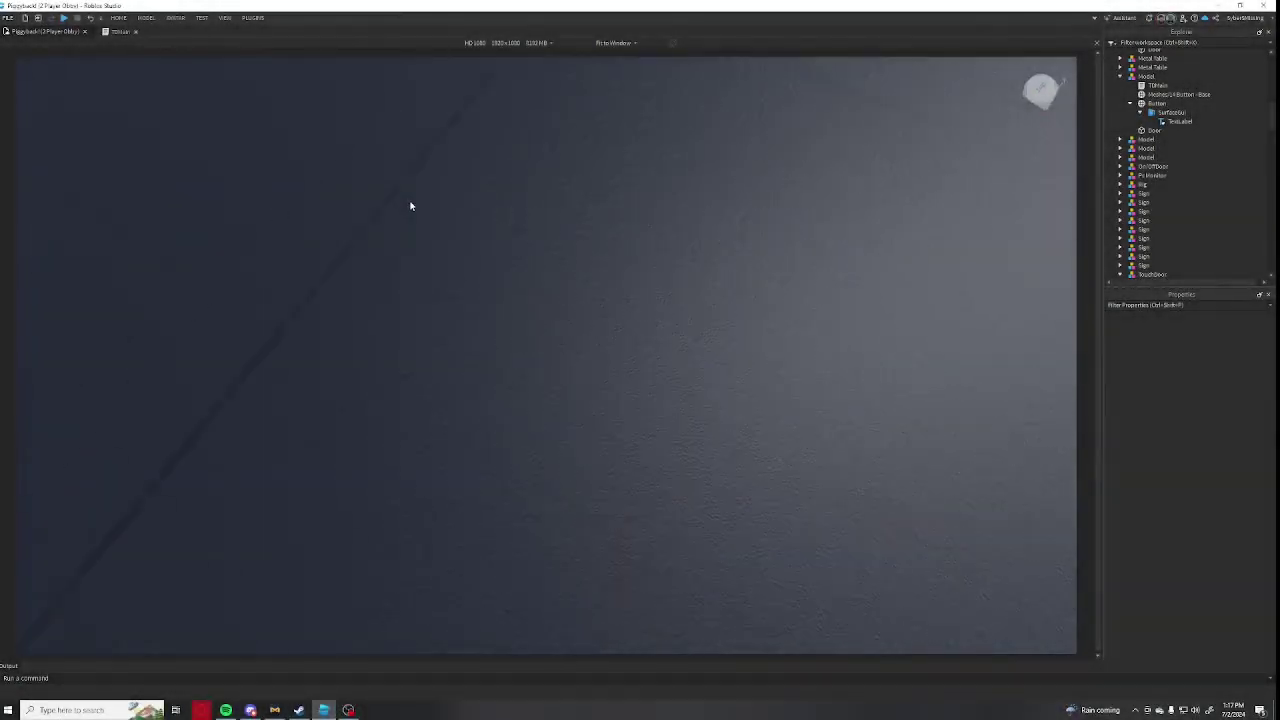
Examine the tutorial's entrance building with its signs and the red and blue team doors
{"action": "scroll", "coordinate": [410, 206], "scroll_direction": "down", "scroll_amount": 10}
{"action": "scroll", "coordinate": [467, 262], "scroll_direction": "down", "scroll_amount": 10}
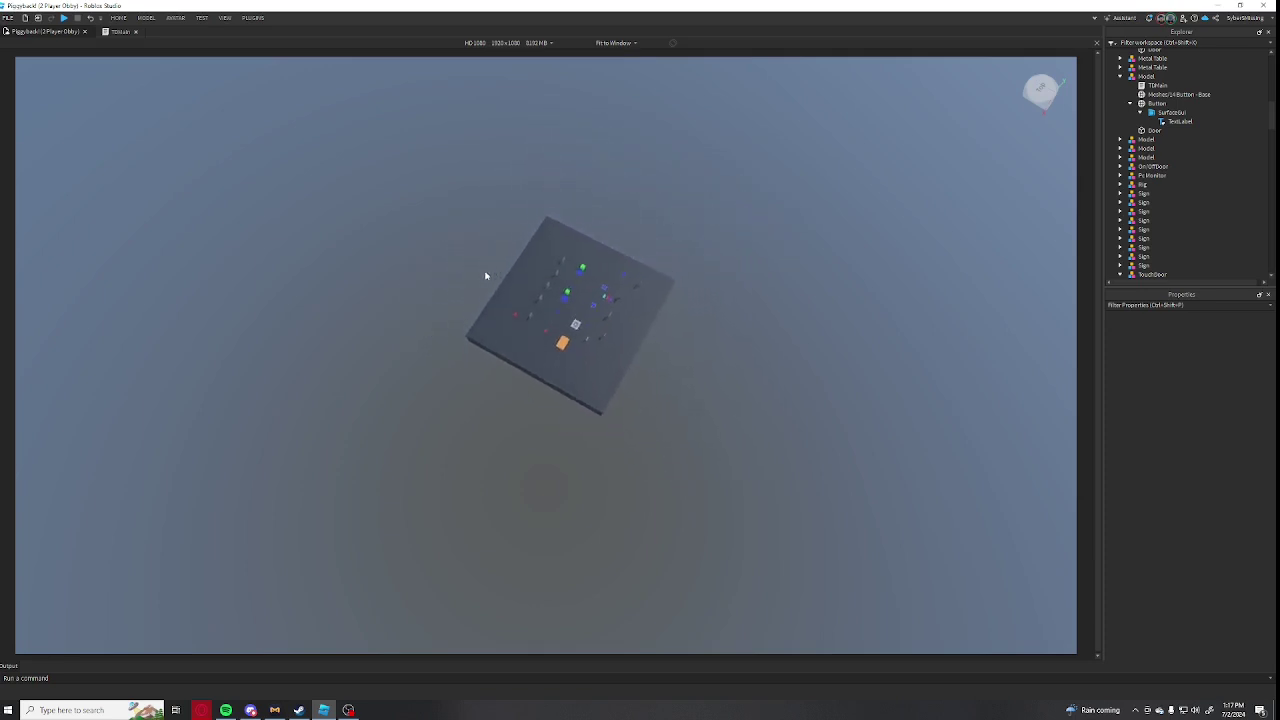
{"action": "scroll", "coordinate": [461, 349], "scroll_direction": "down", "scroll_amount": 3}
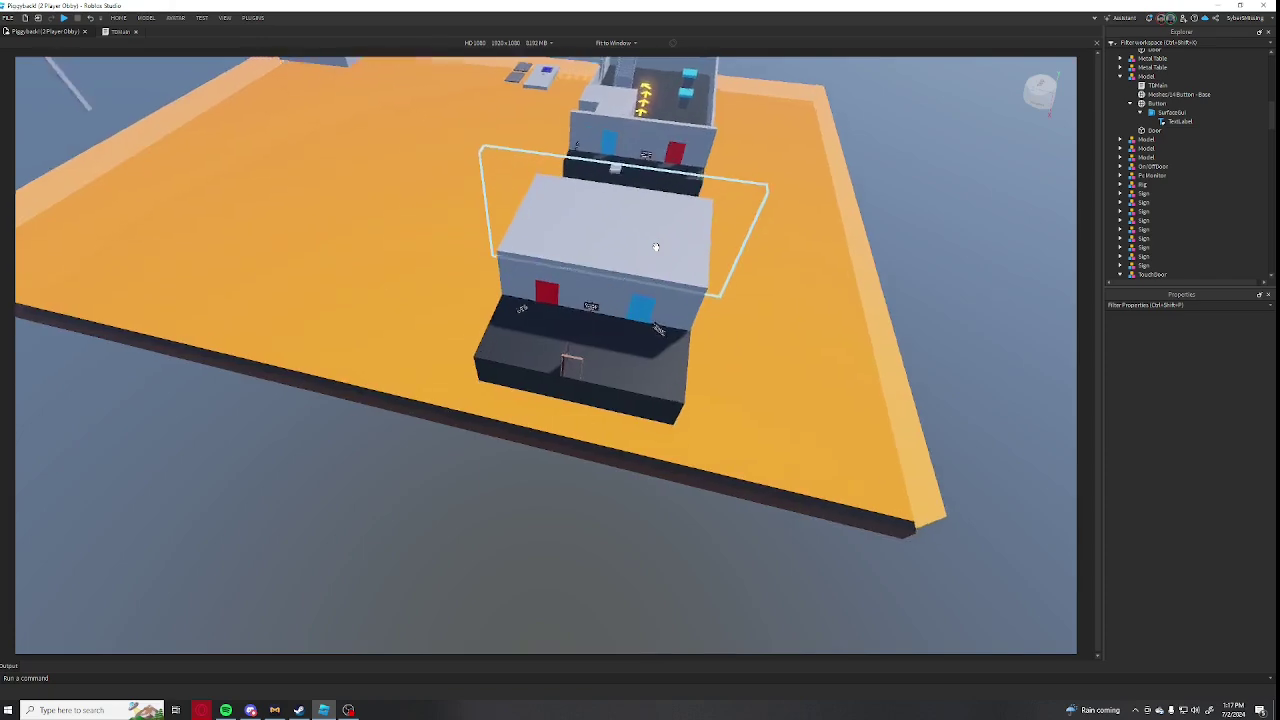
{"action": "scroll", "coordinate": [655, 247], "scroll_direction": "up", "scroll_amount": 10}
{"action": "right_click_drag", "start_coordinate": [656, 247], "coordinate": [655, 247]}
{"action": "scroll", "coordinate": [643, 465], "scroll_direction": "down", "scroll_amount": 4}
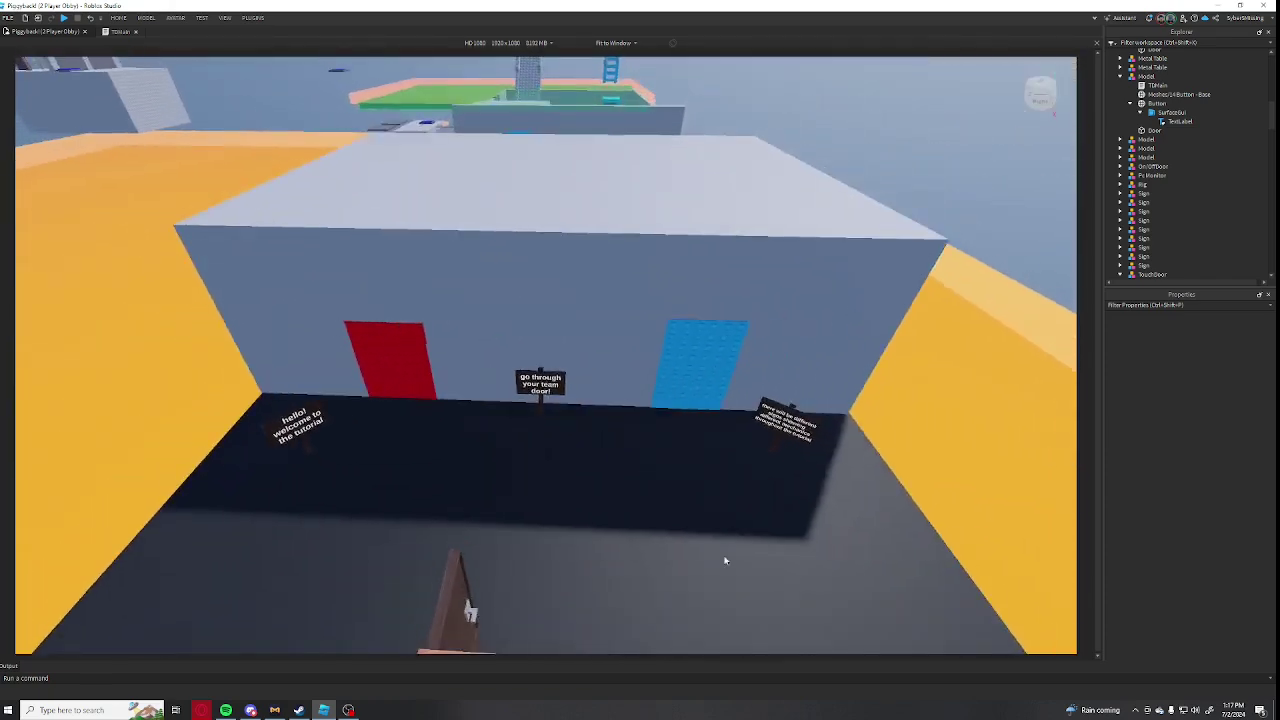
{"action": "key", "text": "d"}
{"action": "key", "text": "a"}
Inspect the blue buttons, grey panels and studded blocks along the orange tutorial platform
{"action": "right_click_drag", "start_coordinate": [540, 406], "coordinate": [540, 405]}
{"action": "key", "text": "w"}
{"action": "key", "text": "a"}
{"action": "key", "text": "w"}
{"action": "right_click_drag", "start_coordinate": [520, 249], "coordinate": [513, 249]}
{"action": "right_click_drag", "start_coordinate": [450, 312], "coordinate": [449, 308]}
{"action": "key", "text": "s"}
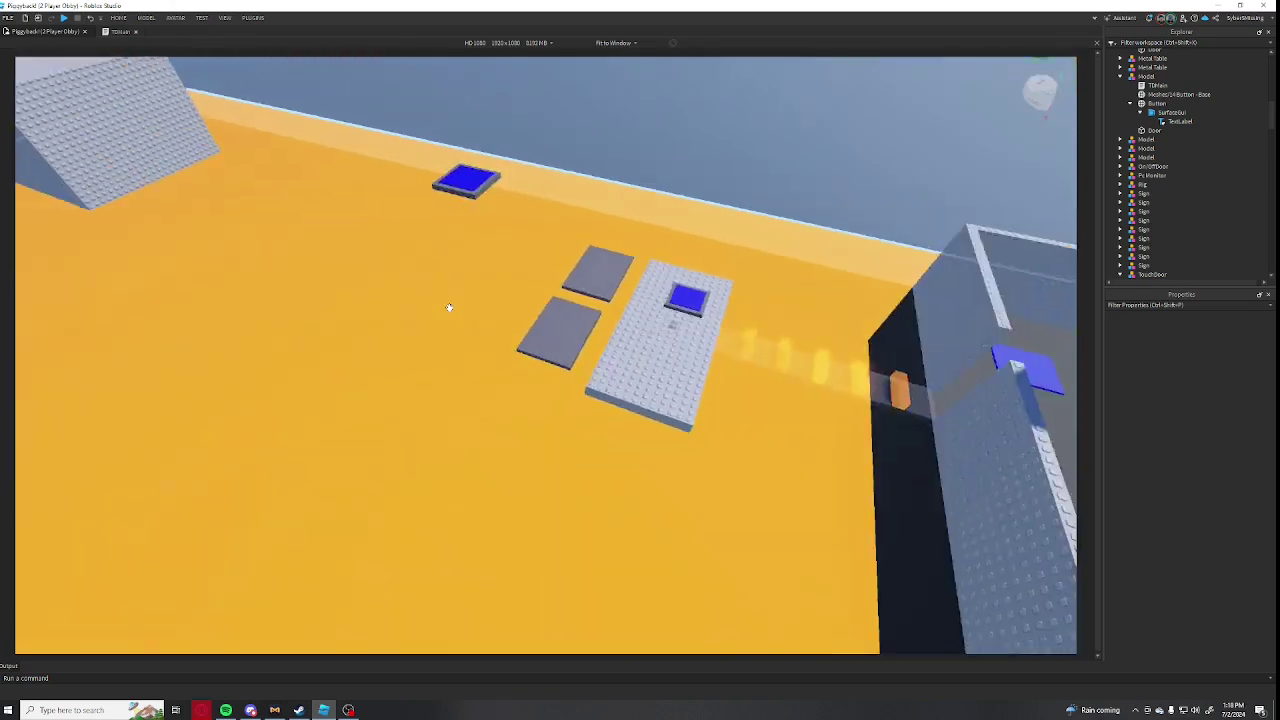
{"action": "right_click_drag", "start_coordinate": [271, 224], "coordinate": [344, 337]}
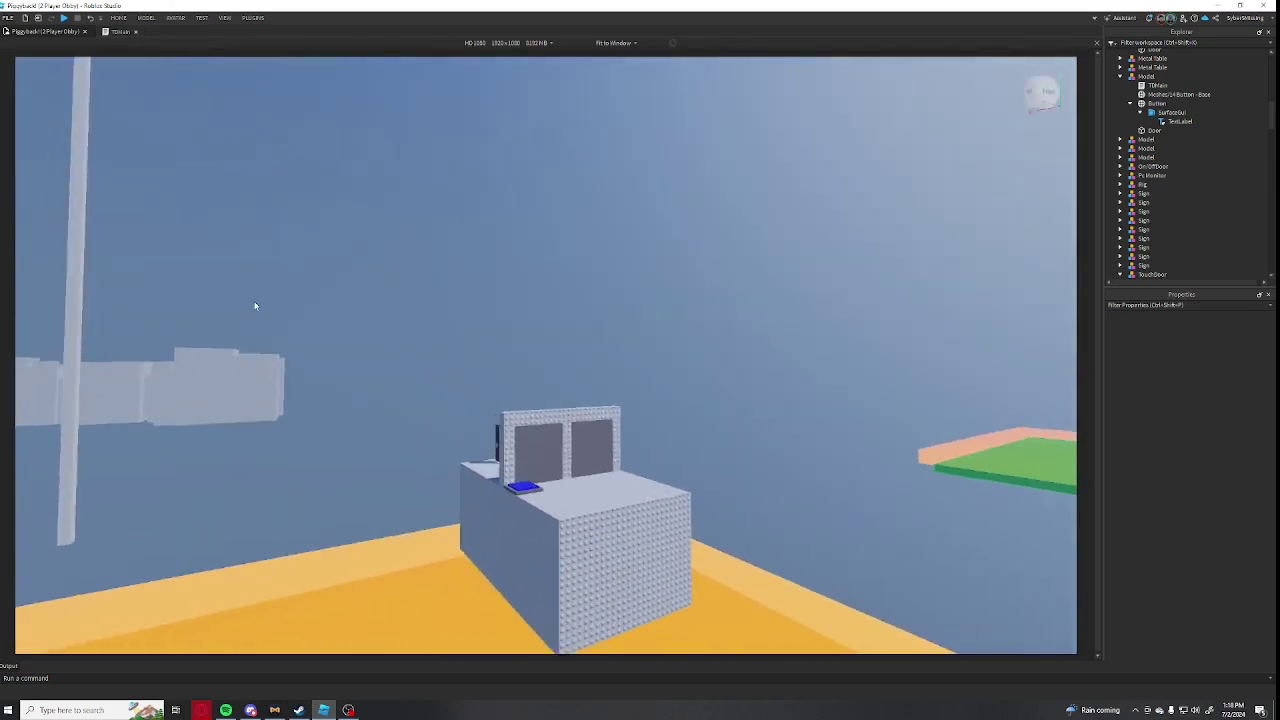
Examine the forest lobby with its river, trees, circular path, spawn pad and tutorial sign
{"action": "key", "text": "w"}
{"action": "right_click_drag", "start_coordinate": [597, 396], "coordinate": [597, 408]}
{"action": "key", "text": "s"}
{"action": "key", "text": "a"}
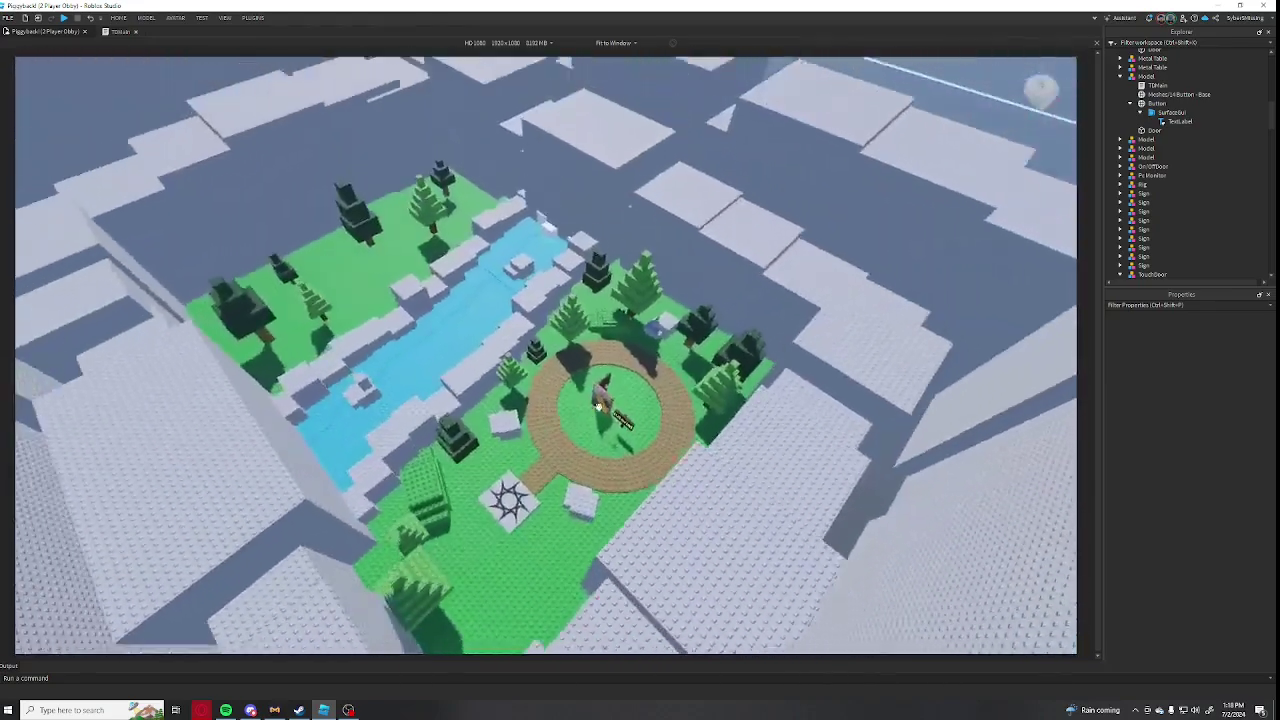
{"action": "key", "text": "s"}
{"action": "key", "text": "w"}
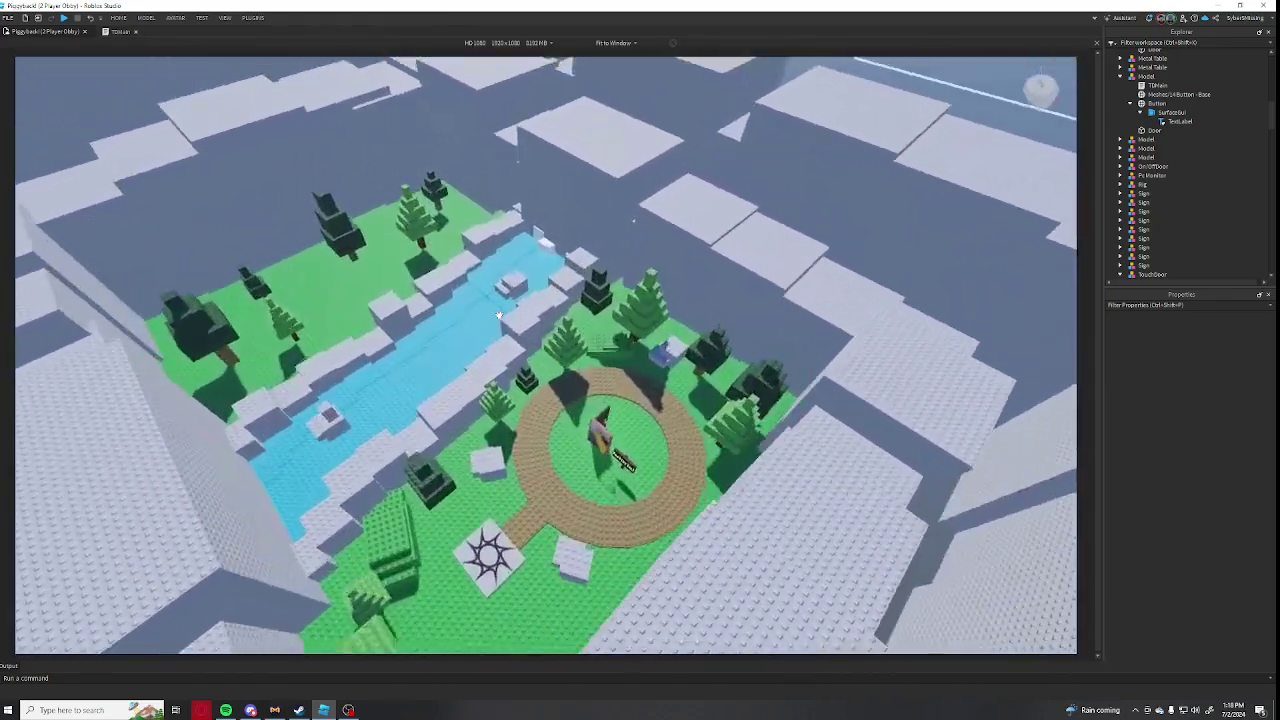
{"action": "right_click_drag", "start_coordinate": [650, 105], "coordinate": [650, 104]}
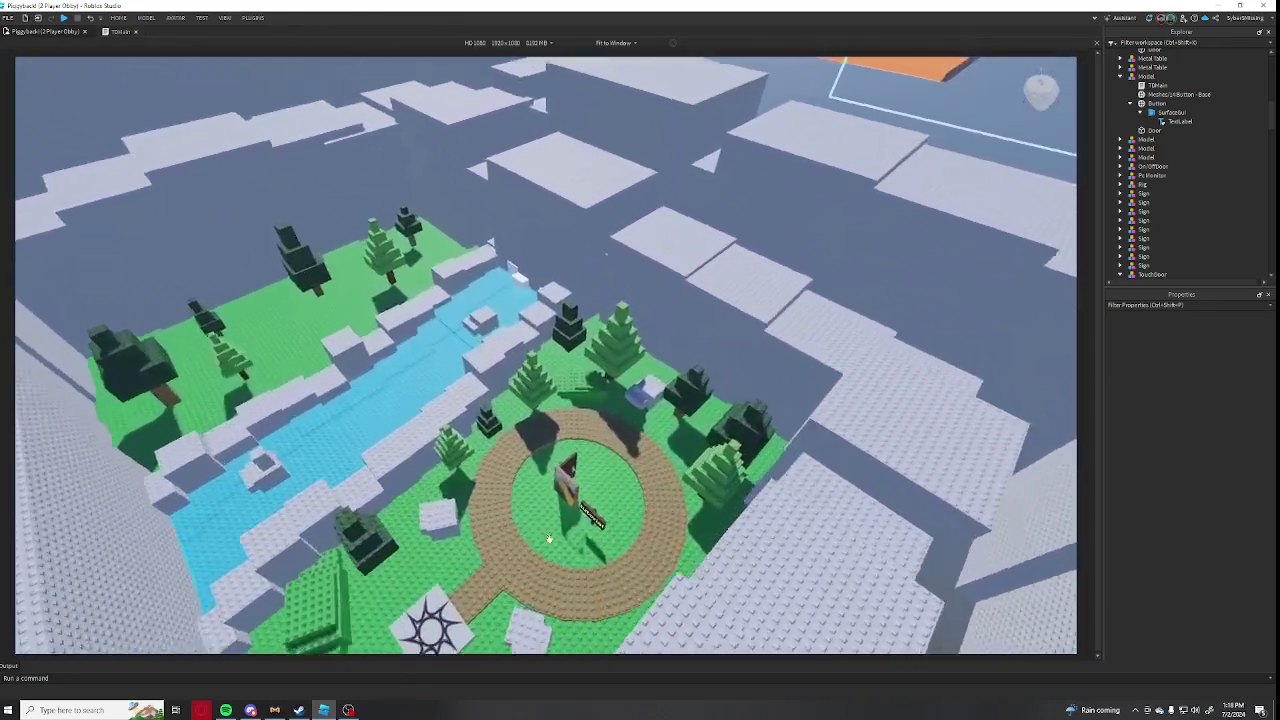
{"action": "key", "text": "w"}
{"action": "right_click_drag", "start_coordinate": [549, 539], "coordinate": [414, 343]}
{"action": "key", "text": "s"}
{"action": "scroll", "coordinate": [316, 198], "scroll_direction": "down", "scroll_amount": 5}
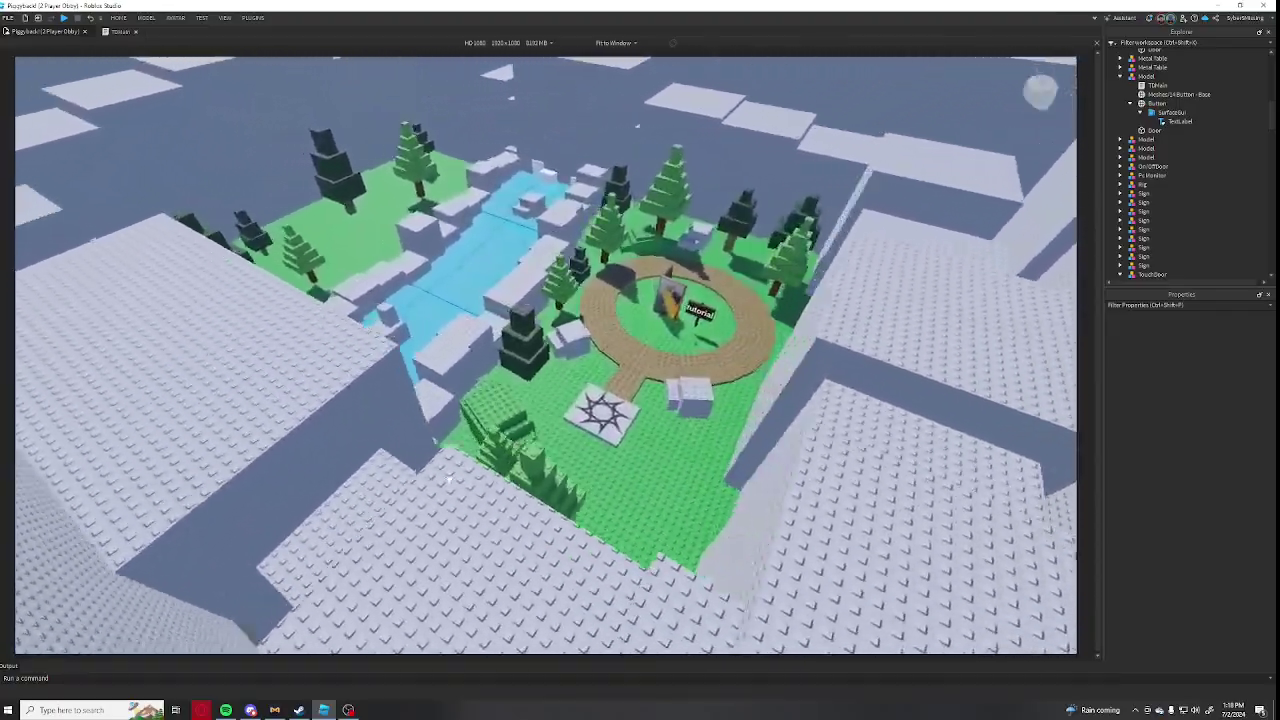
Survey the orange and green platforms from outside and inspect the round red button on the mechanics baseplate
{"action": "key", "text": "d"}
{"action": "key", "text": "s"}
{"action": "right_click_drag", "start_coordinate": [488, 360], "coordinate": [463, 339]}
{"action": "key", "text": "d"}
{"action": "key", "text": "w"}
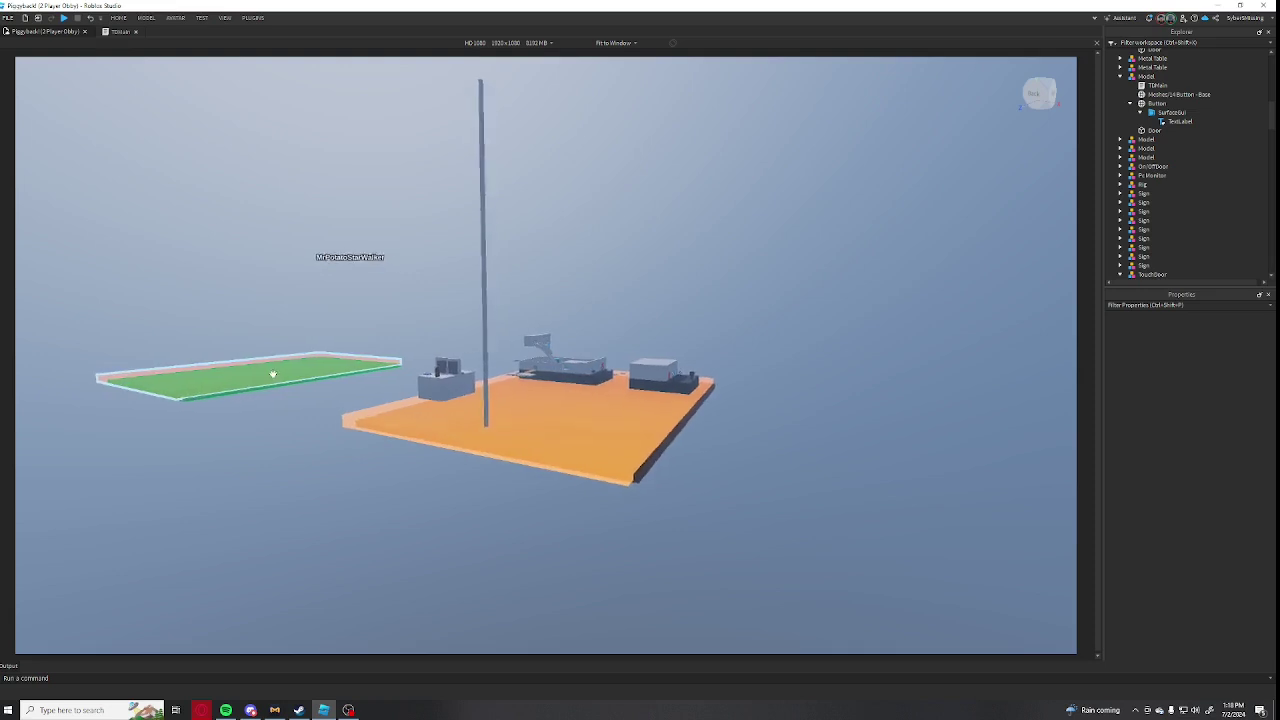
{"action": "right_click_drag", "start_coordinate": [582, 359], "coordinate": [687, 350]}
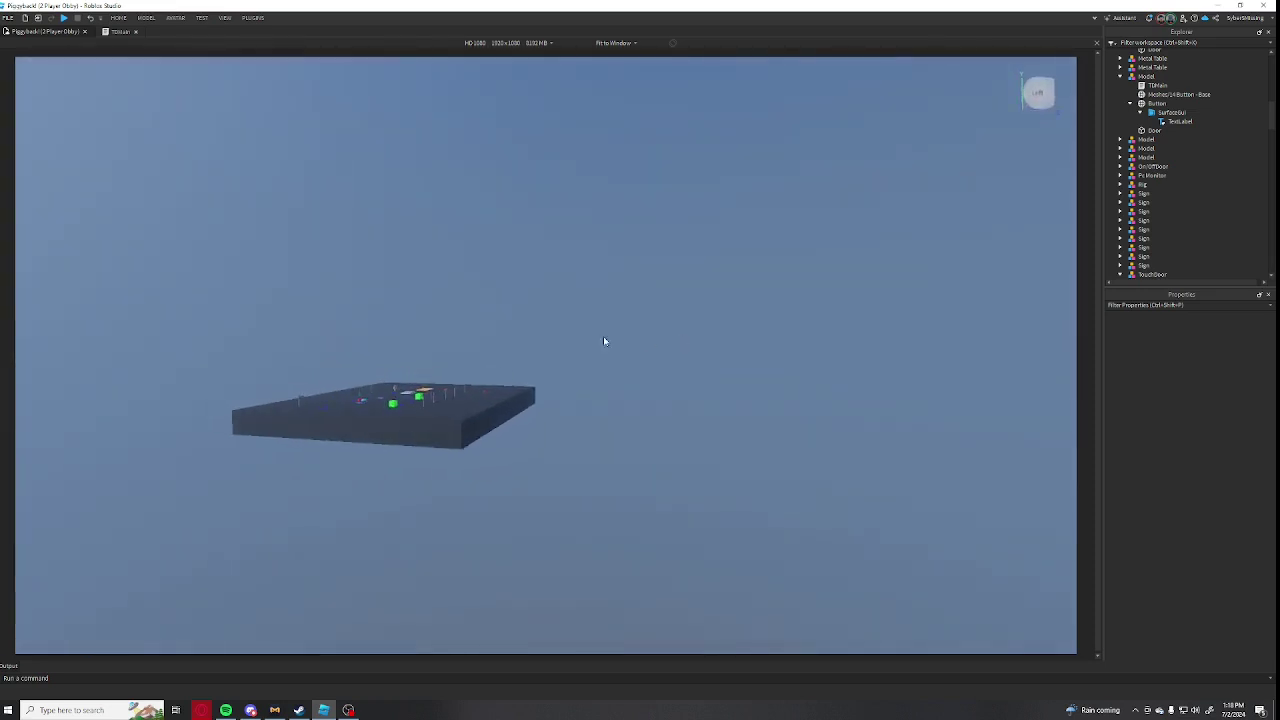
{"action": "key", "text": "w"}
{"action": "right_click_drag", "start_coordinate": [466, 379], "coordinate": [466, 379]}
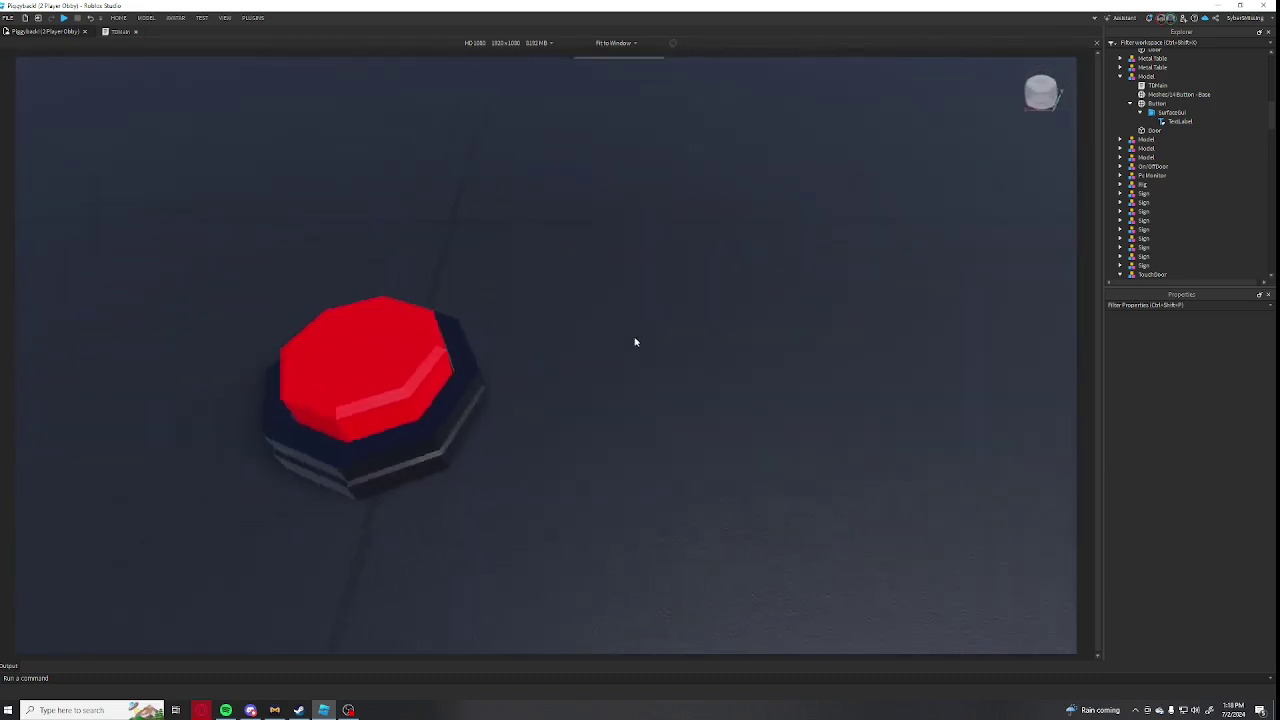
{"action": "right_click_drag", "start_coordinate": [635, 340], "coordinate": [632, 331]}
Start a playtest and walk the avatar back and forth between the red button and the doors
{"action": "left_click", "coordinate": [198, 20]}
{"action": "left_click", "coordinate": [18, 50]}
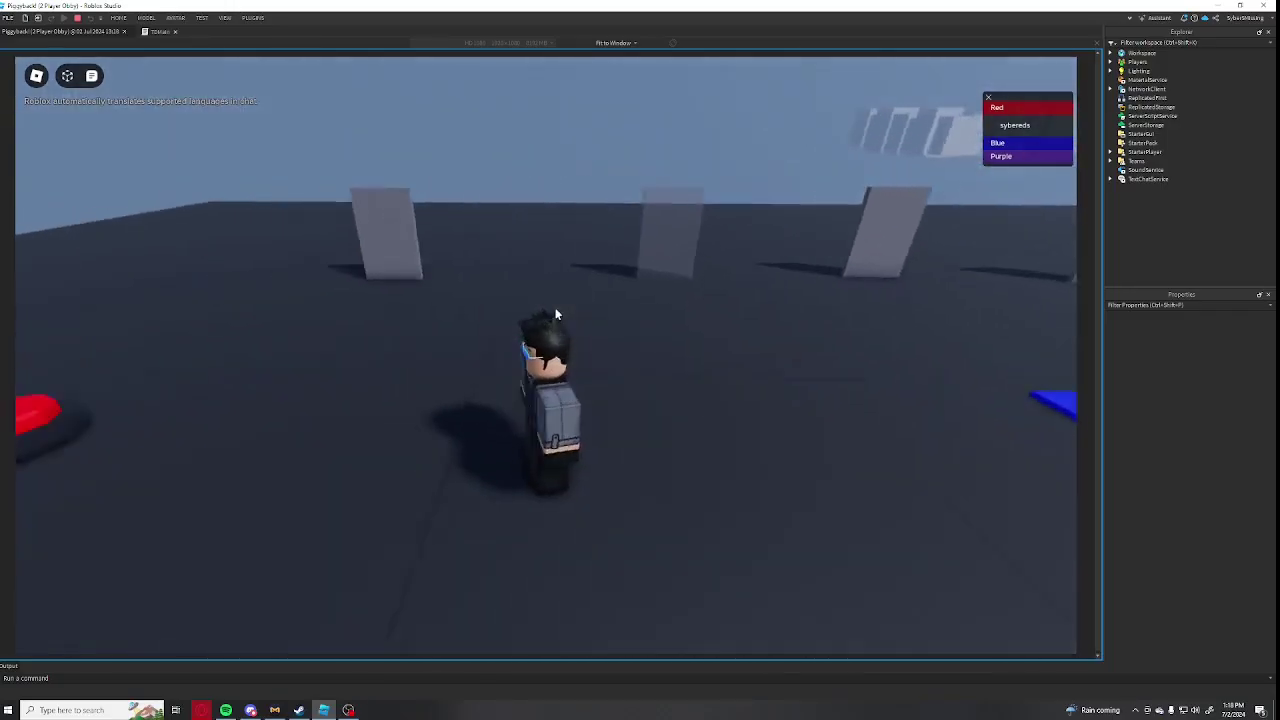
{"action": "right_click_drag", "start_coordinate": [556, 311], "coordinate": [556, 313]}
{"action": "key", "text": "d"}
{"action": "key", "text": "a"}
{"action": "key", "text": "d"}
{"action": "key", "text": "s"}
{"action": "key", "text": "a"}
{"action": "key", "text": "d"}
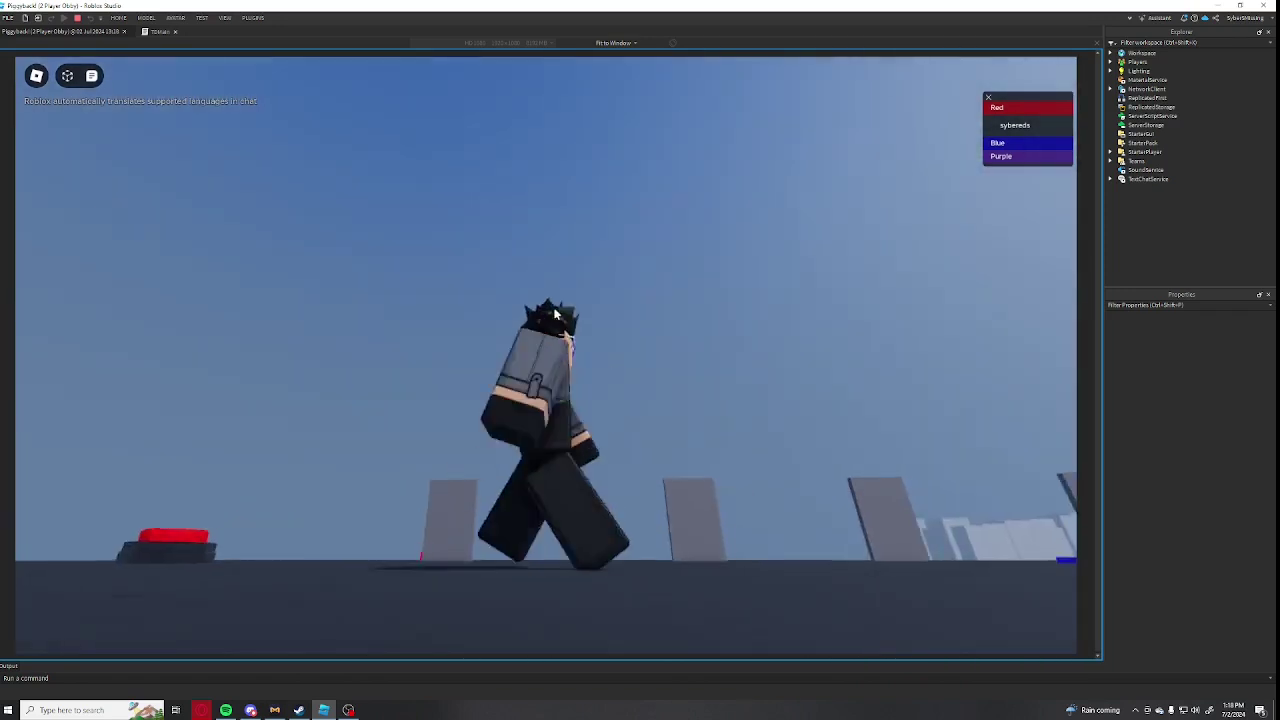
{"action": "scroll", "coordinate": [557, 314], "scroll_direction": "down", "scroll_amount": 5}
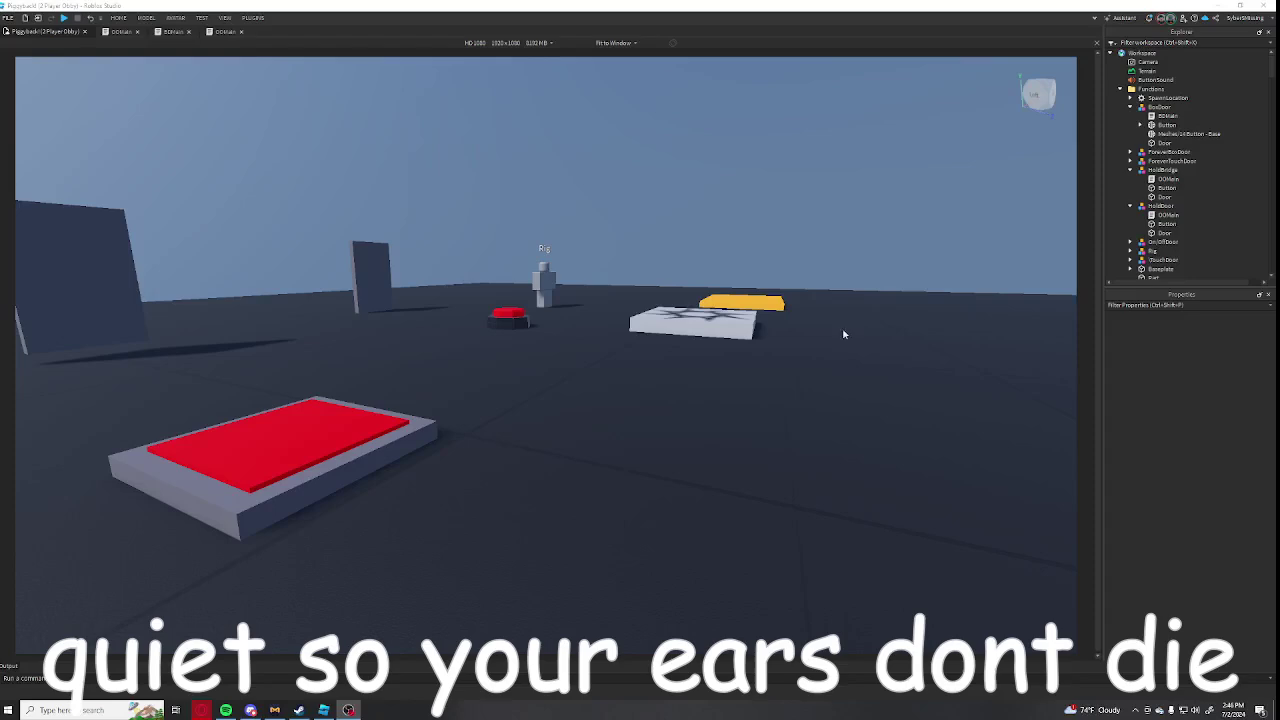
Examine the red buttons, box and doors around the spawn pad in the editor
{"action": "right_click_drag", "start_coordinate": [787, 332], "coordinate": [787, 332]}
{"action": "key", "text": "w"}
{"action": "right_click_drag", "start_coordinate": [309, 126], "coordinate": [309, 126]}
{"action": "key", "text": "s"}
{"action": "key", "text": "a"}
{"action": "key", "text": "w"}
{"action": "key", "text": "a"}
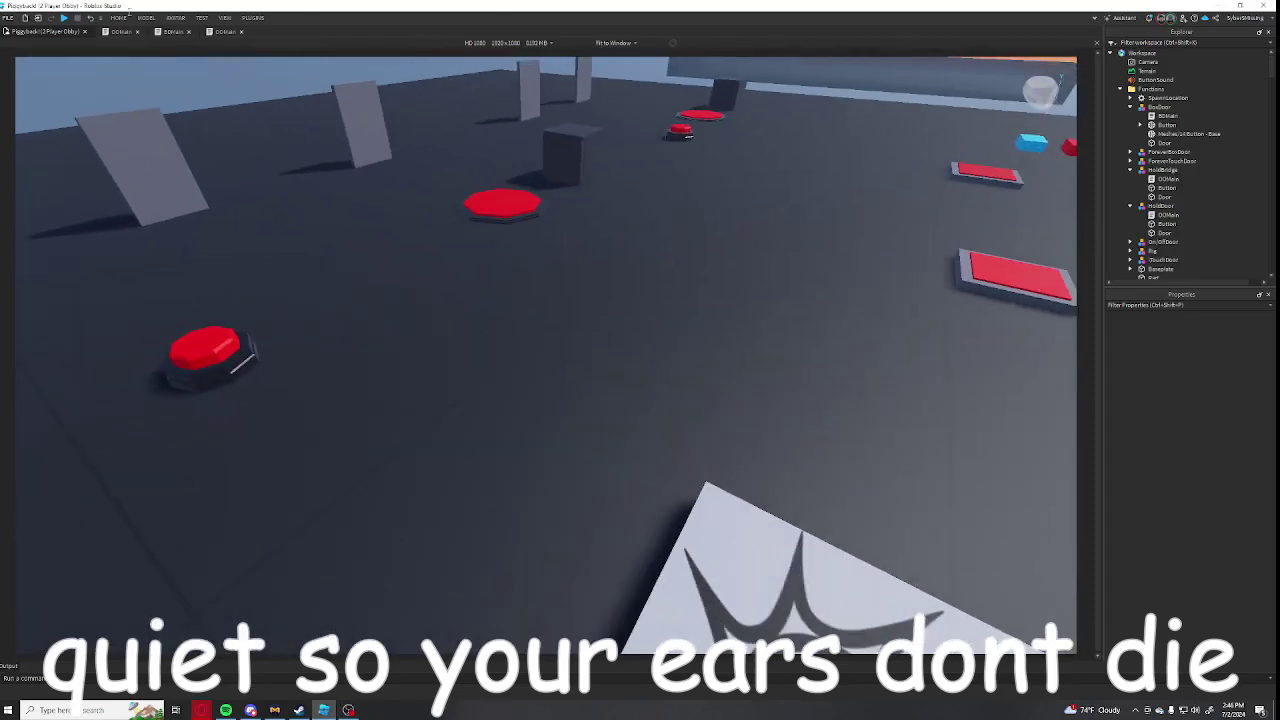
Start a playtest and walk the avatar on and off the round red button to test its countdown
{"action": "left_click", "coordinate": [202, 18]}
{"action": "left_click", "coordinate": [11, 39]}
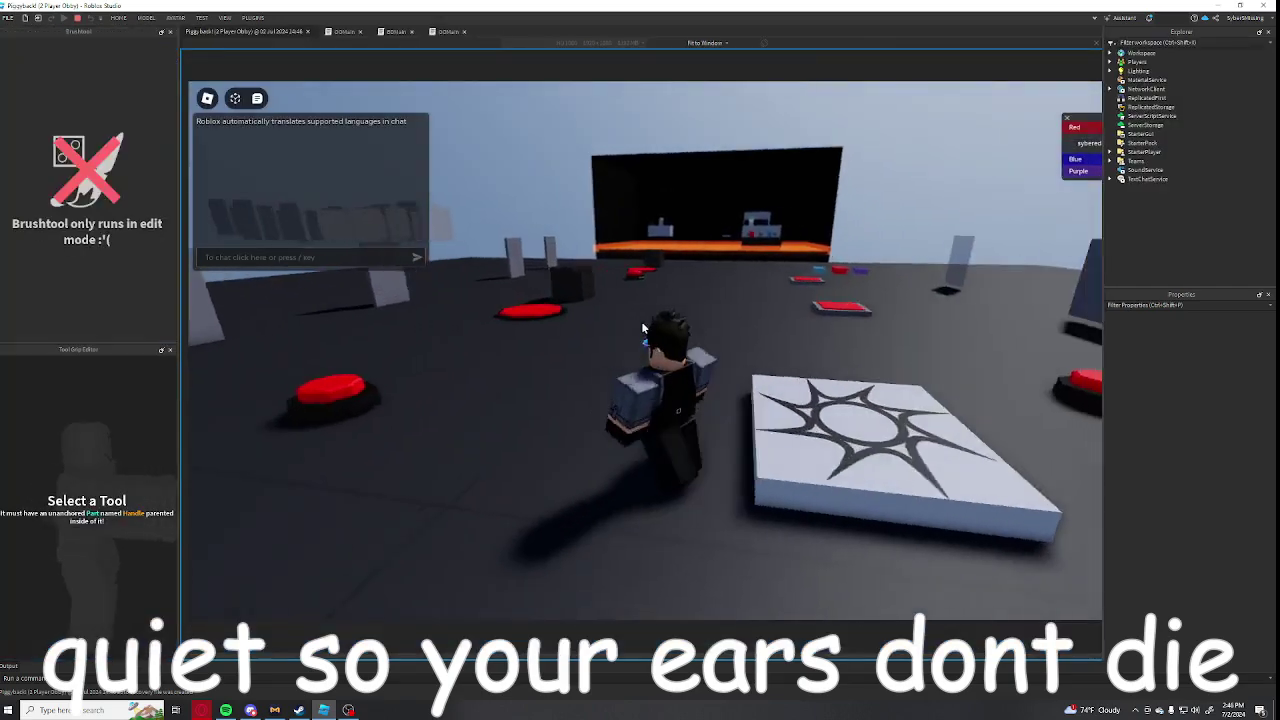
{"action": "key", "text": "a"}
{"action": "right_click_drag", "start_coordinate": [643, 328], "coordinate": [668, 355]}
{"action": "key", "text": "a"}
{"action": "key", "text": "d"}
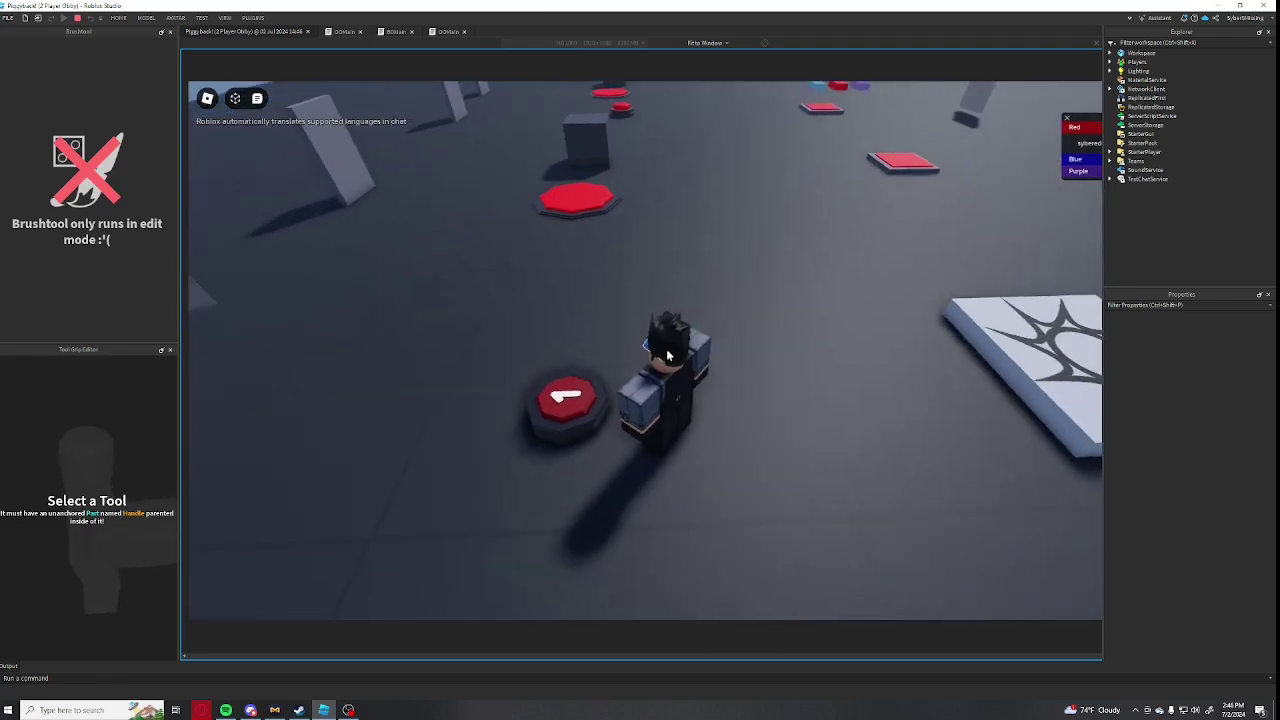
{"action": "key", "text": "a"}
{"action": "key", "text": "d"}
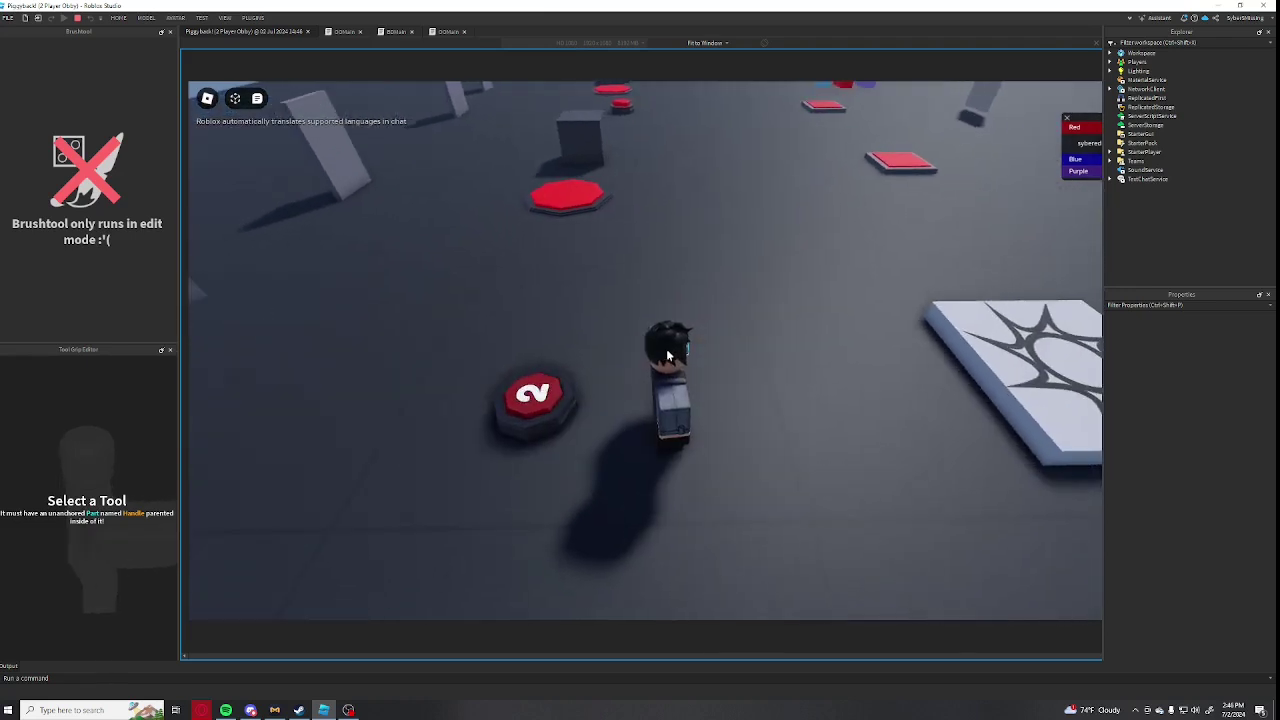
{"action": "right_click_drag", "start_coordinate": [669, 360], "coordinate": [669, 360]}
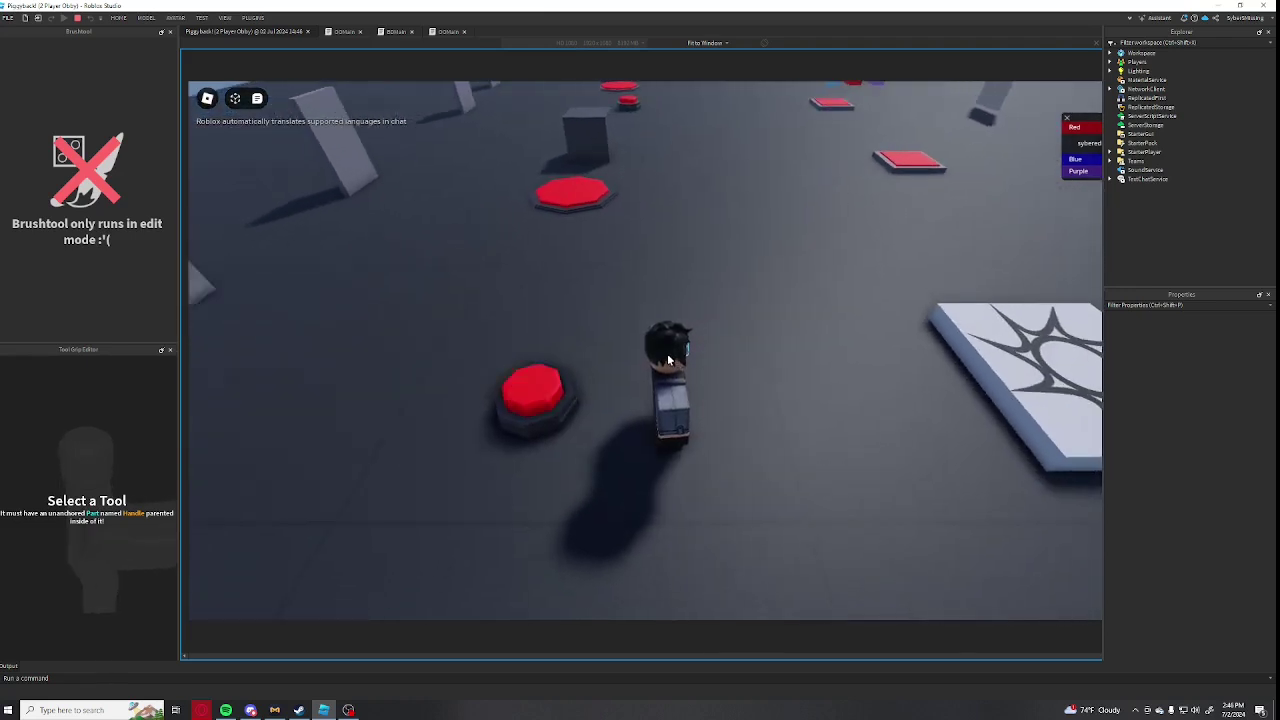